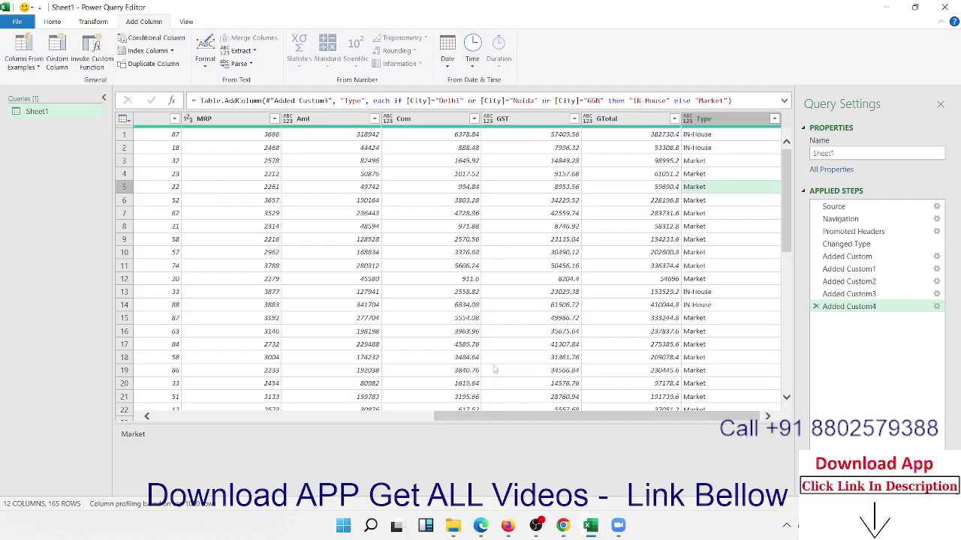
Start a new custom column and name it INC
{"action": "left_click_drag", "start_coordinate": [479, 421], "coordinate": [444, 422]}
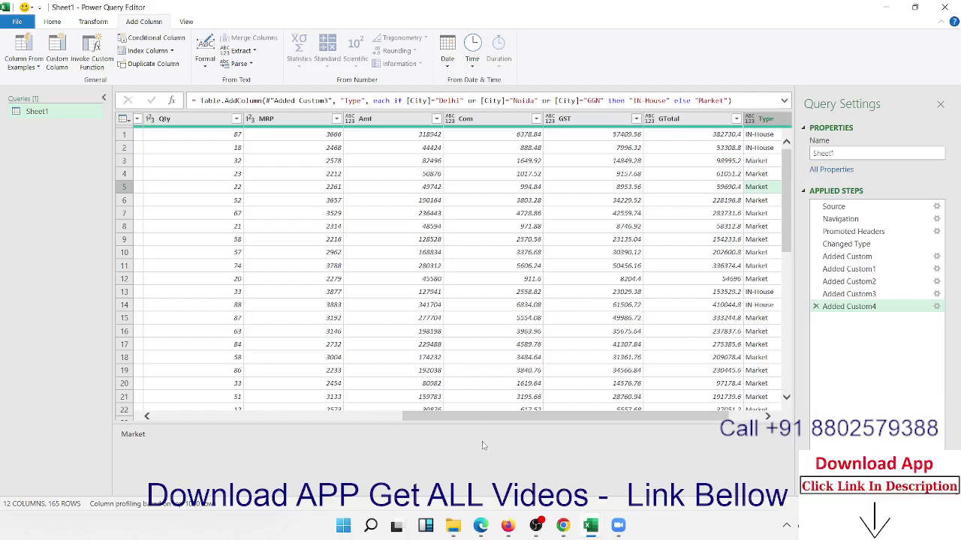
{"action": "left_click_drag", "start_coordinate": [483, 420], "coordinate": [404, 419]}
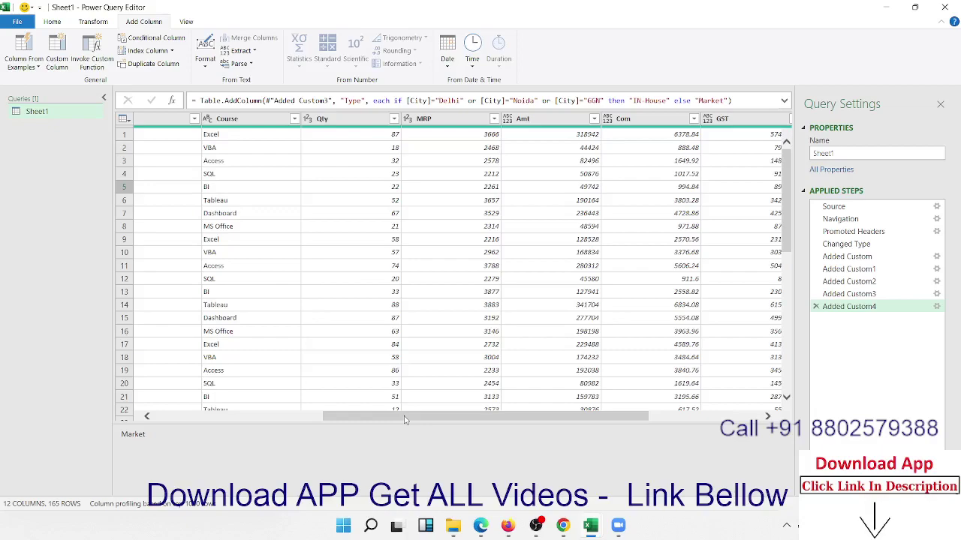
{"action": "left_click", "coordinate": [58, 63]}
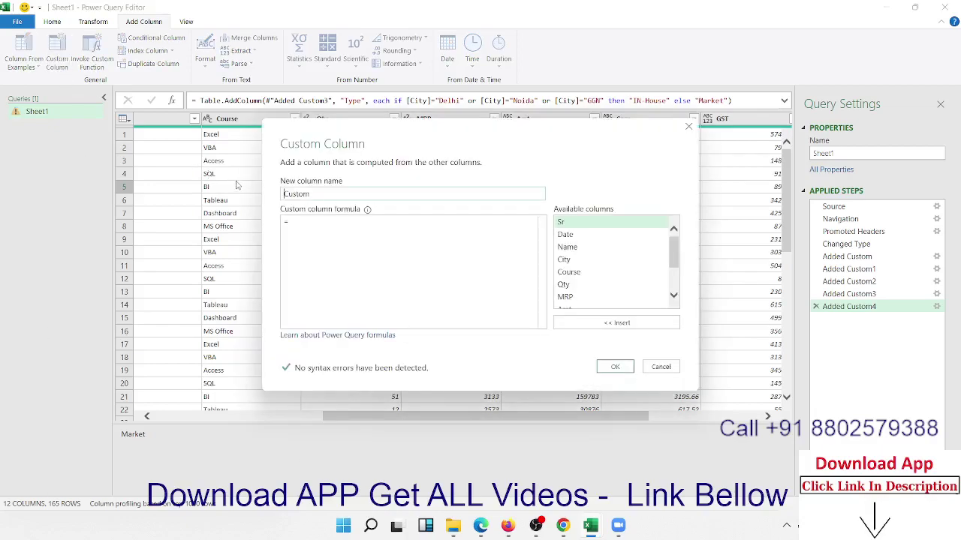
{"action": "left_click", "coordinate": [293, 222]}
{"action": "double_click", "coordinate": [307, 195]}
{"action": "type", "text": "I"}
{"action": "type", "text": "NC"}
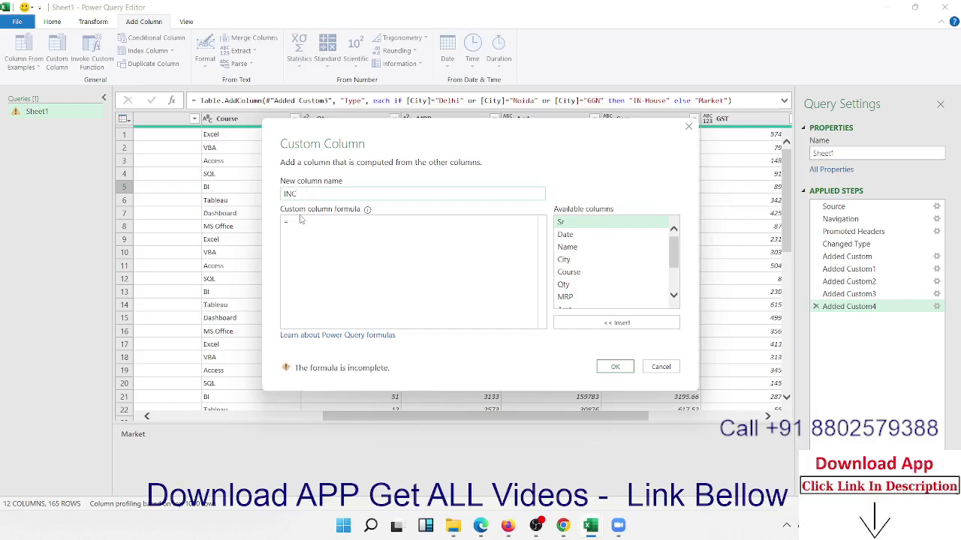
Enter the formula if [Qty]<=50 then 500 else if [Qty]<=80 then 800 else 1000
{"action": "left_click", "coordinate": [300, 225]}
{"action": "type", "text": "if"}
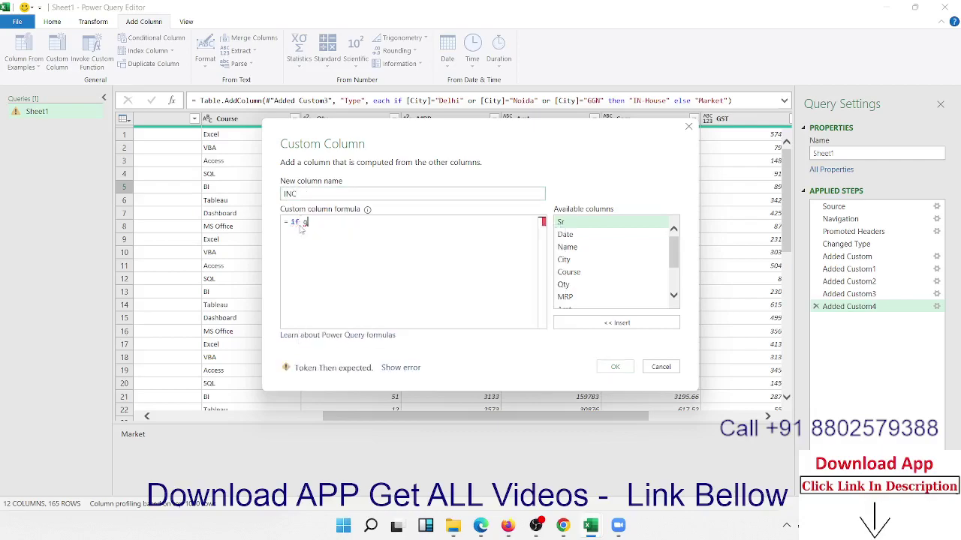
{"action": "type", "text": " qt"}
{"action": "key", "text": "Tab"}
{"action": "type", "text": "<="}
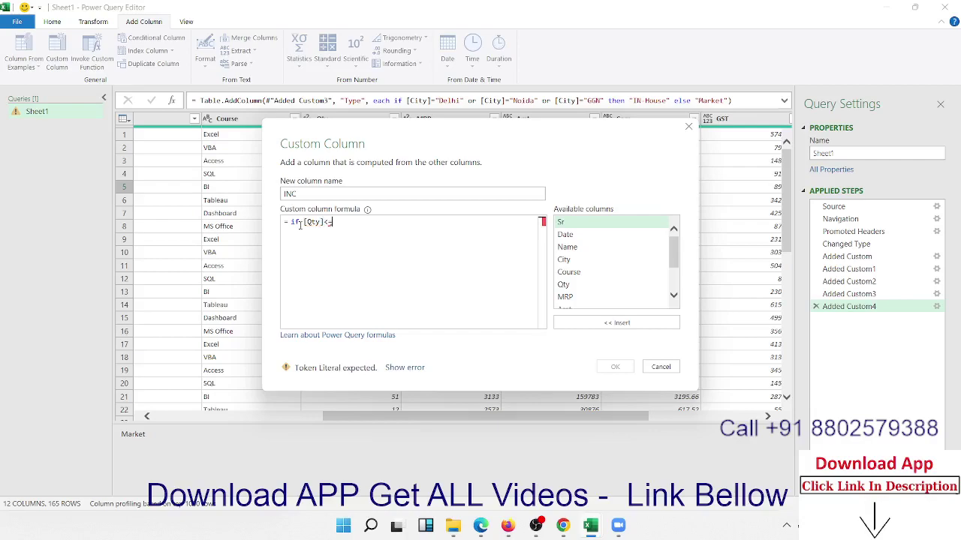
{"action": "type", "text": "50"}
{"action": "type", "text": " then 5"}
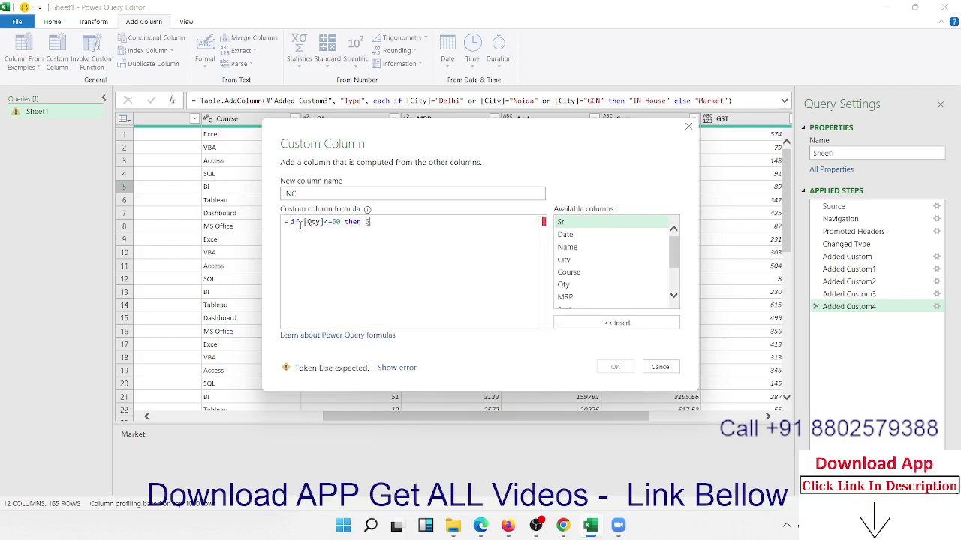
{"action": "type", "text": "00 "}
{"action": "type", "text": "else"}
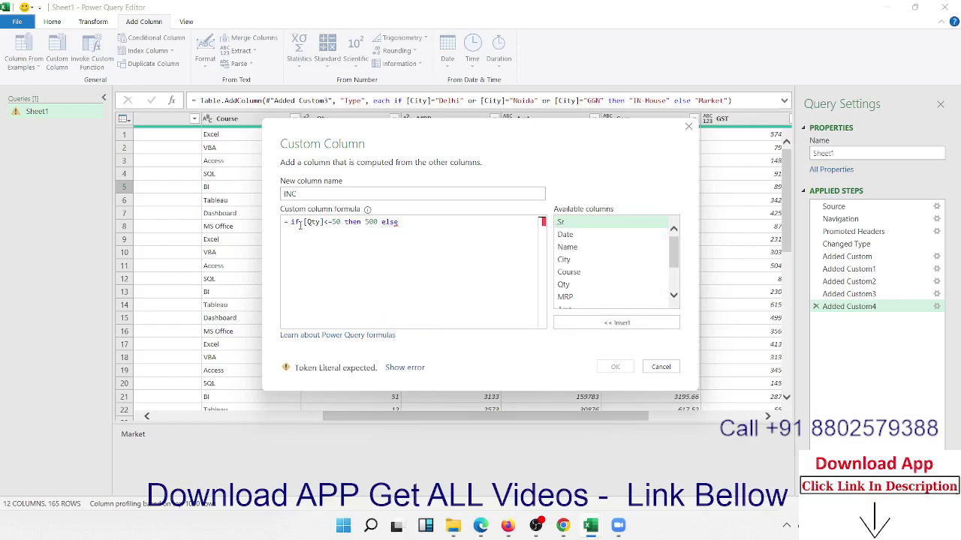
{"action": "type", "text": " if"}
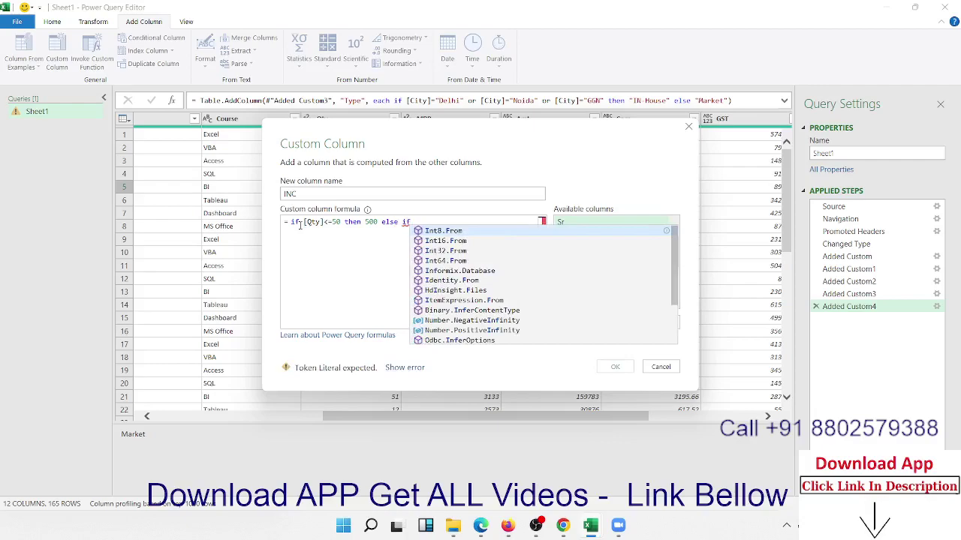
{"action": "key", "text": "Return"}
{"action": "key", "text": "BackSpace"}
{"action": "key", "text": "BackSpace"}
{"action": "key", "text": "BackSpace"}
{"action": "key", "text": "BackSpace"}
{"action": "key", "text": "BackSpace"}
{"action": "key", "text": "BackSpace"}
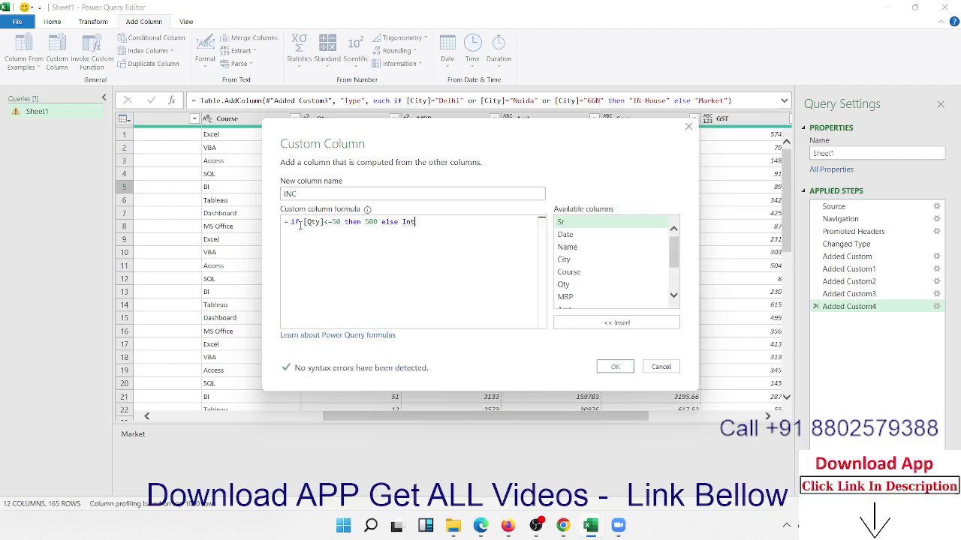
{"action": "key", "text": "BackSpace"}
{"action": "key", "text": "BackSpace"}
{"action": "key", "text": "BackSpace"}
{"action": "type", "text": "i"}
{"action": "type", "text": "f"}
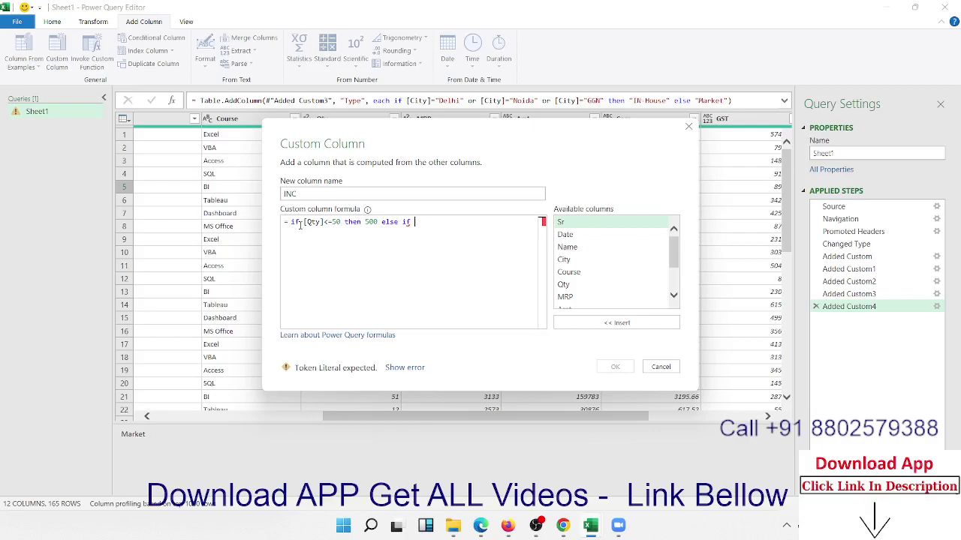
{"action": "type", "text": "["}
{"action": "type", "text": "Qty]<"}
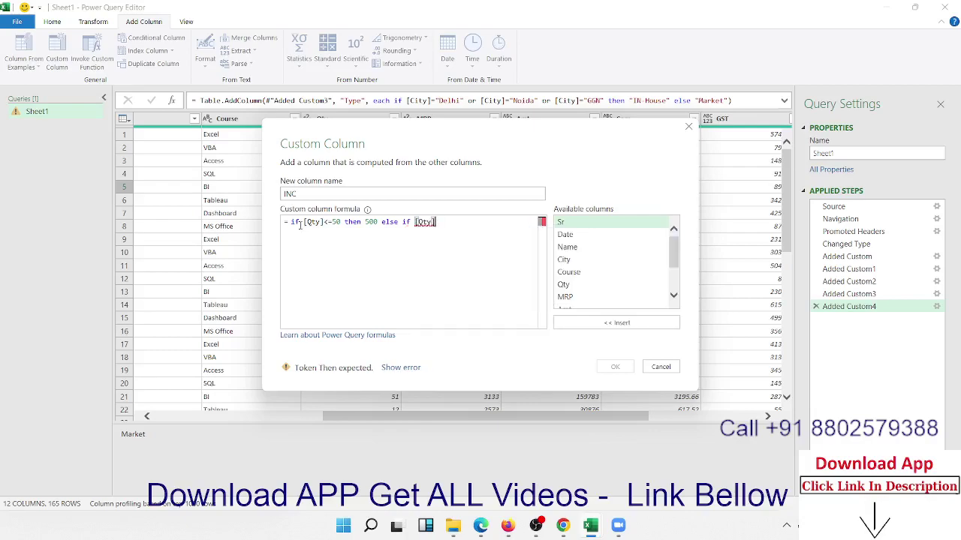
{"action": "type", "text": "=8"}
{"action": "type", "text": "0 then "}
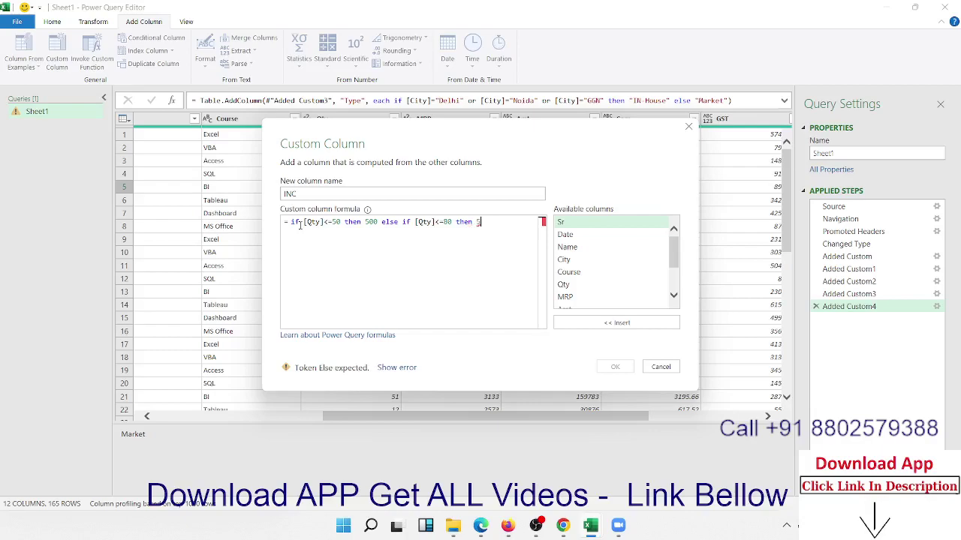
{"action": "type", "text": "500"}
{"action": "key", "text": "BackSpace"}
{"action": "key", "text": "BackSpace"}
{"action": "key", "text": "BackSpace"}
{"action": "type", "text": "800"}
{"action": "type", "text": " el"}
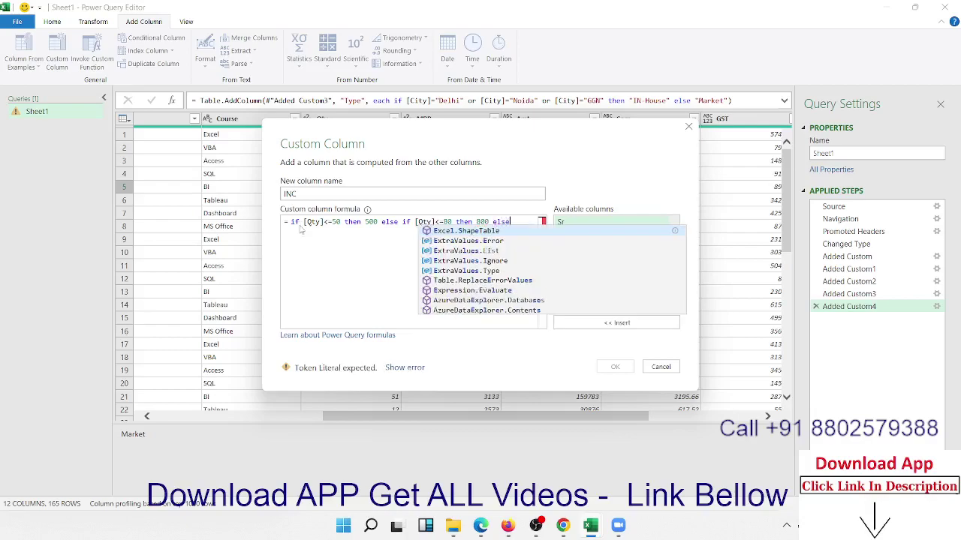
{"action": "type", "text": "se"}
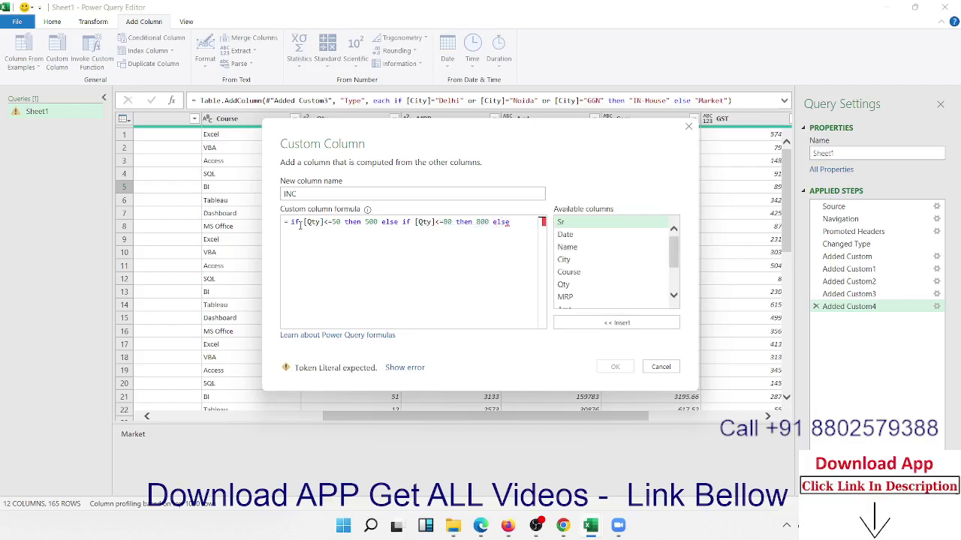
{"action": "type", "text": " 1000"}
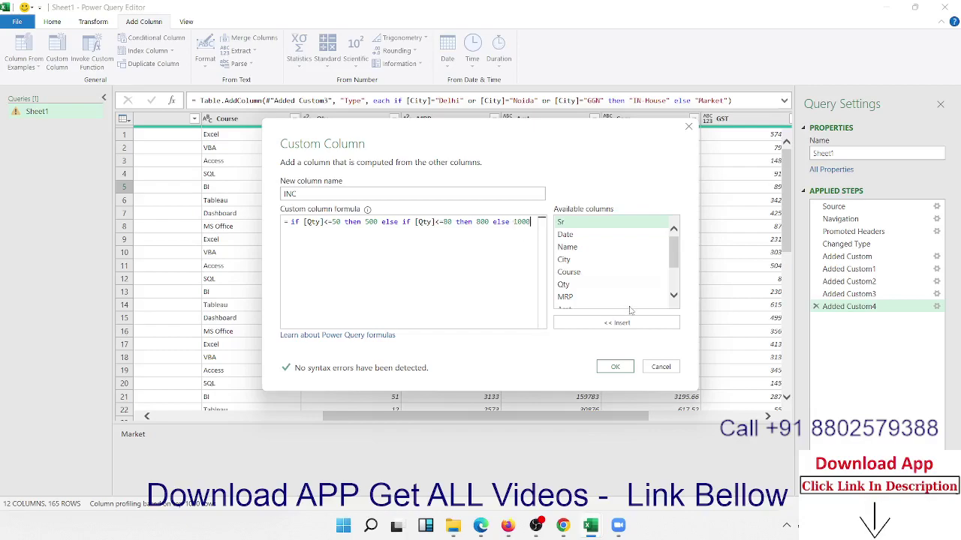
Create the INC column, review row 1's Name, City, Course and Qty values, and start another custom column
{"action": "left_click", "coordinate": [614, 367]}
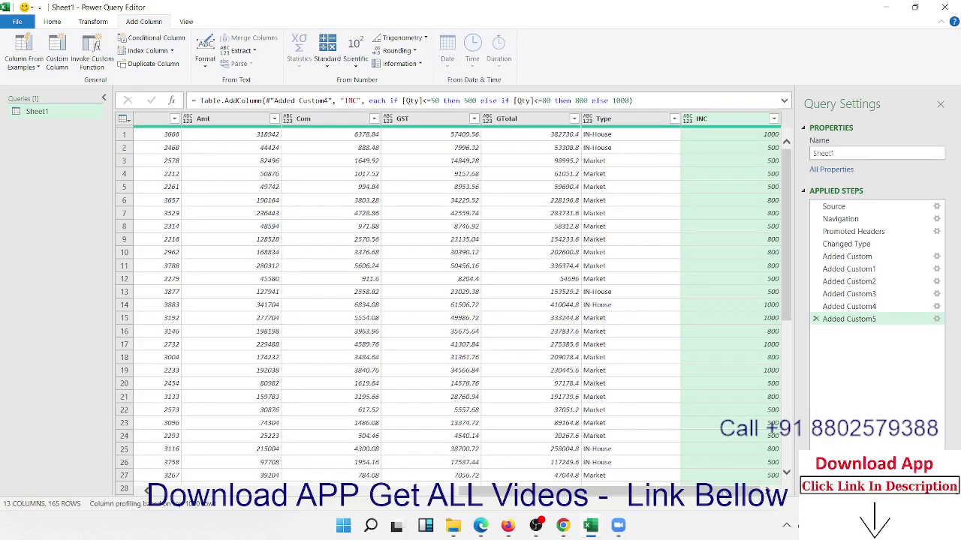
{"action": "left_click_drag", "start_coordinate": [739, 492], "coordinate": [180, 492]}
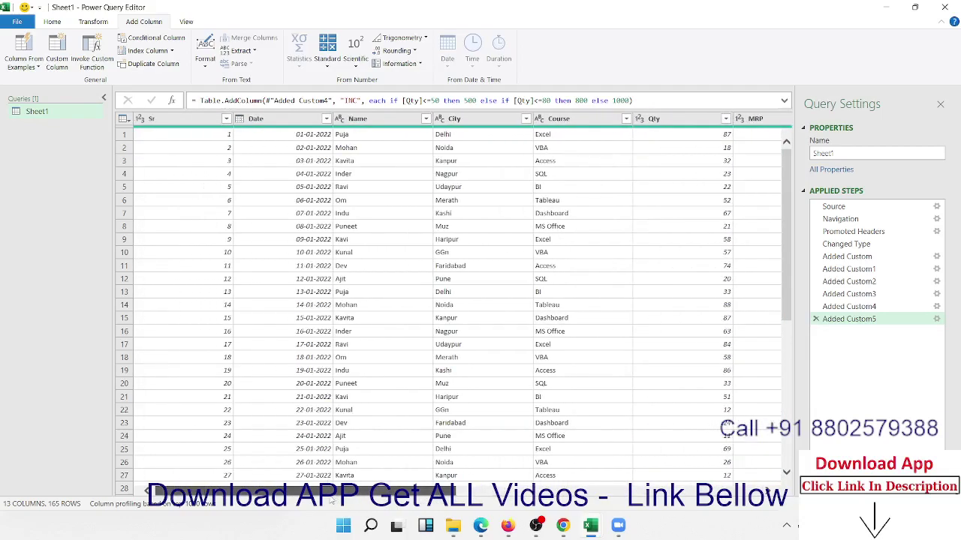
{"action": "left_click", "coordinate": [357, 138]}
{"action": "left_click", "coordinate": [444, 135]}
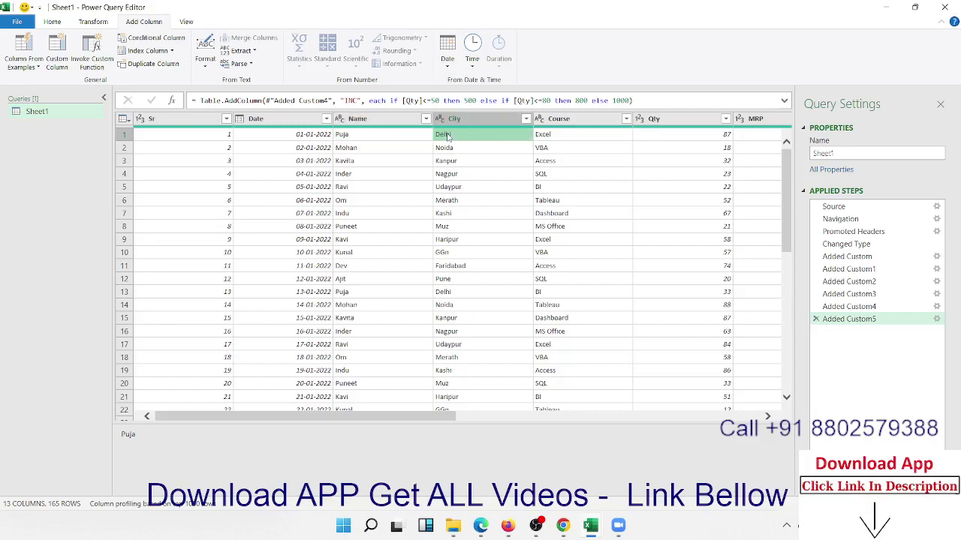
{"action": "left_click", "coordinate": [548, 135]}
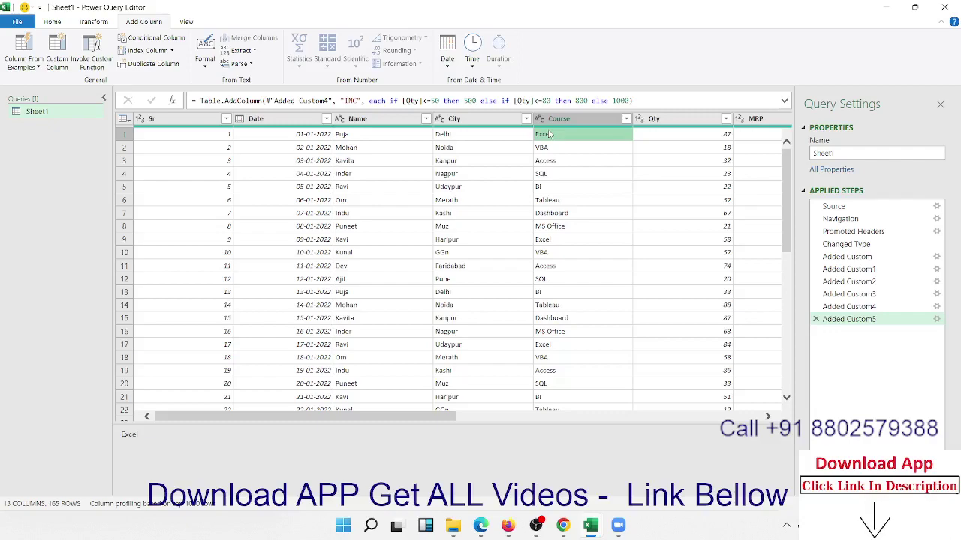
{"action": "left_click", "coordinate": [648, 139]}
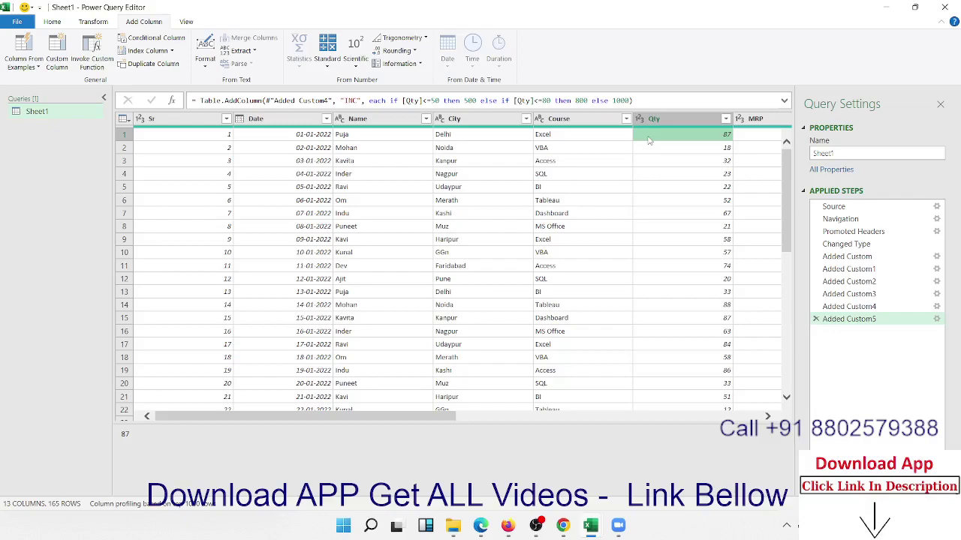
{"action": "left_click", "coordinate": [63, 53]}
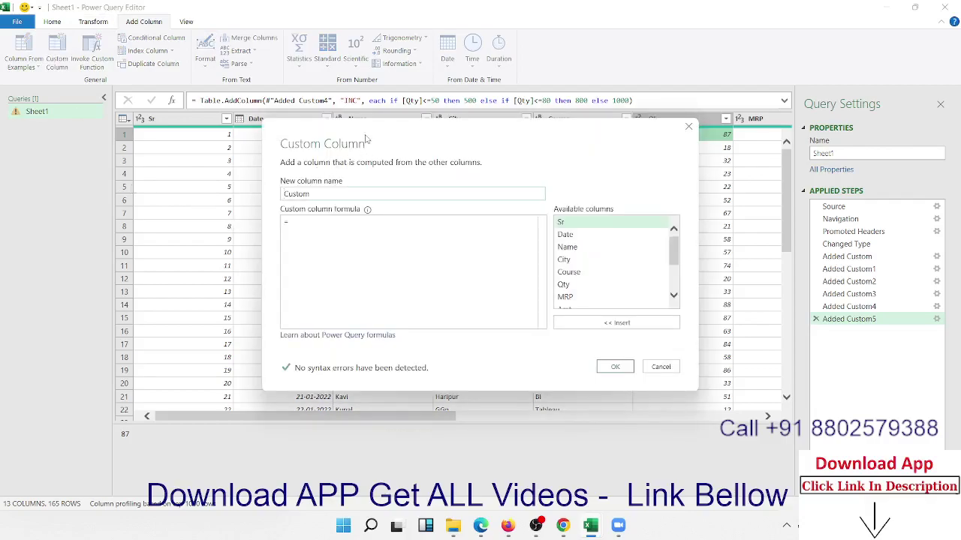
Begin the formula with the conditions [Name]="puja" and [City]="Delhi"
{"action": "left_click_drag", "start_coordinate": [375, 134], "coordinate": [426, 201]}
{"action": "left_click", "coordinate": [366, 293]}
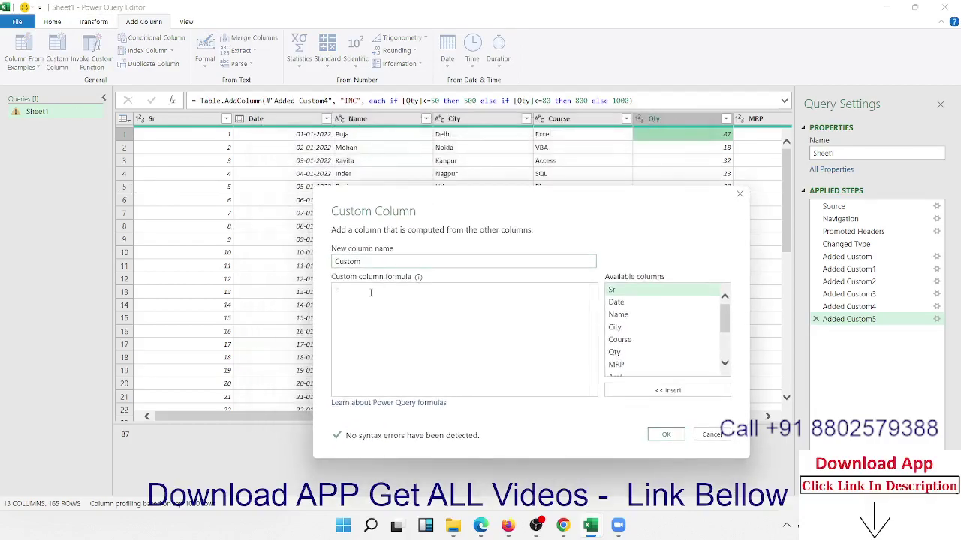
{"action": "type", "text": "if "}
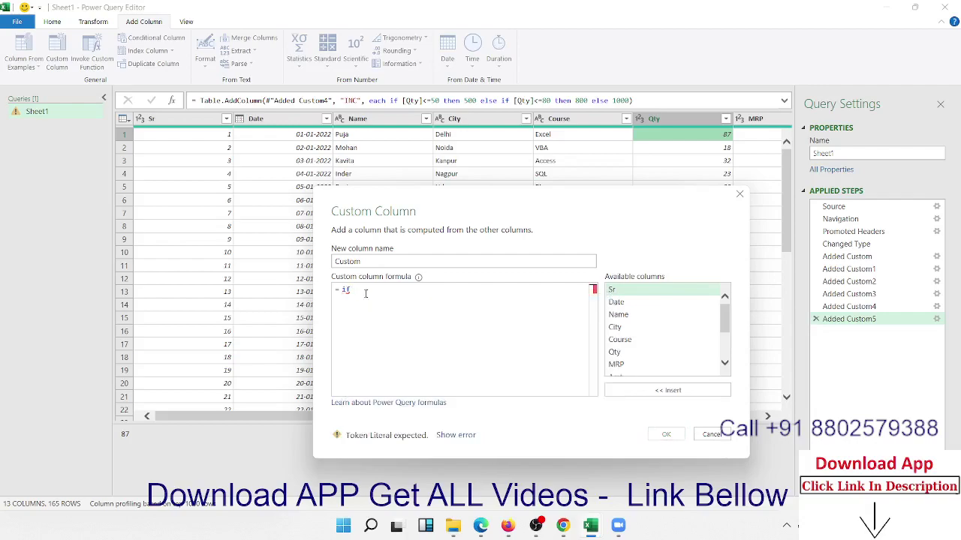
{"action": "type", "text": "[Name]"}
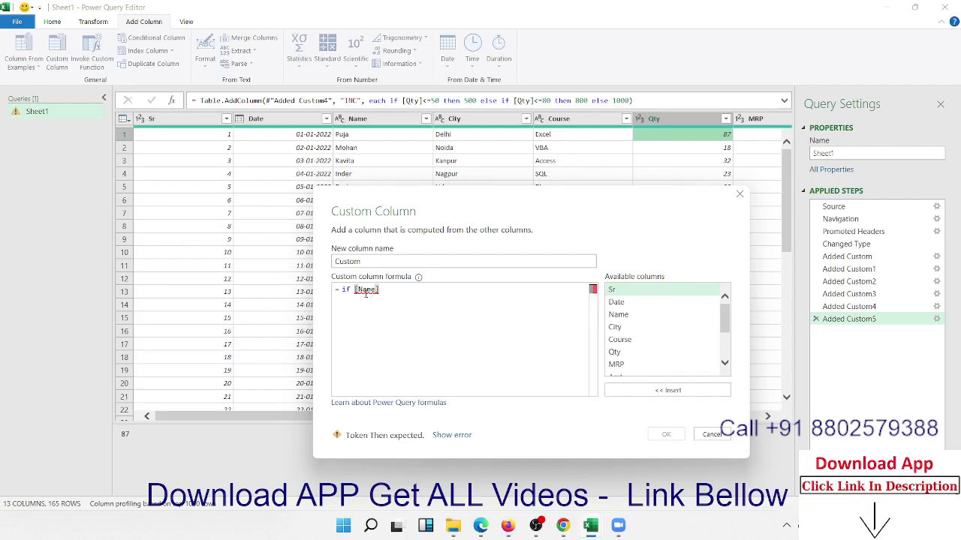
{"action": "type", "text": "=\"puj"}
{"action": "type", "text": "a"}
{"action": "type", "text": "\" then"}
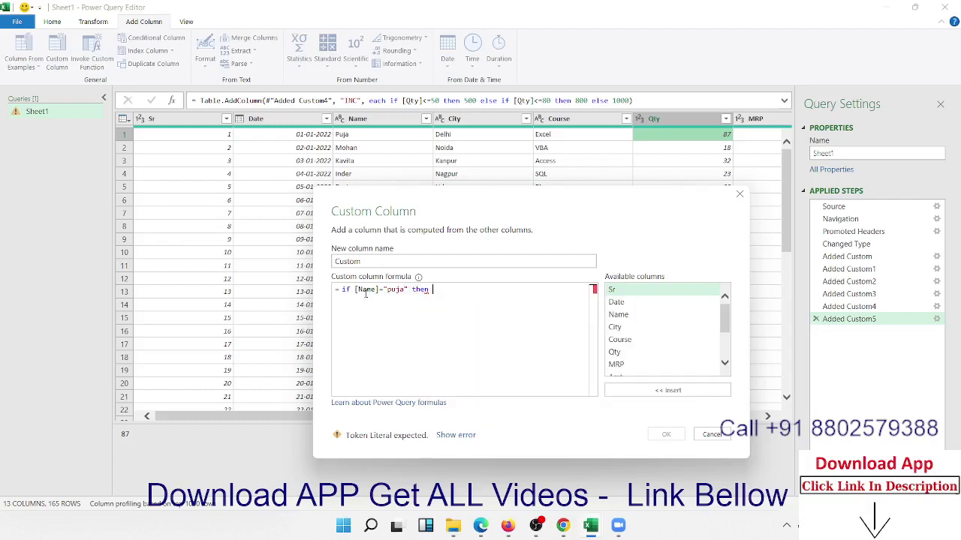
{"action": "key", "text": "BackSpace"}
{"action": "key", "text": "BackSpace"}
{"action": "key", "text": "BackSpace"}
{"action": "key", "text": "BackSpace"}
{"action": "key", "text": "BackSpace"}
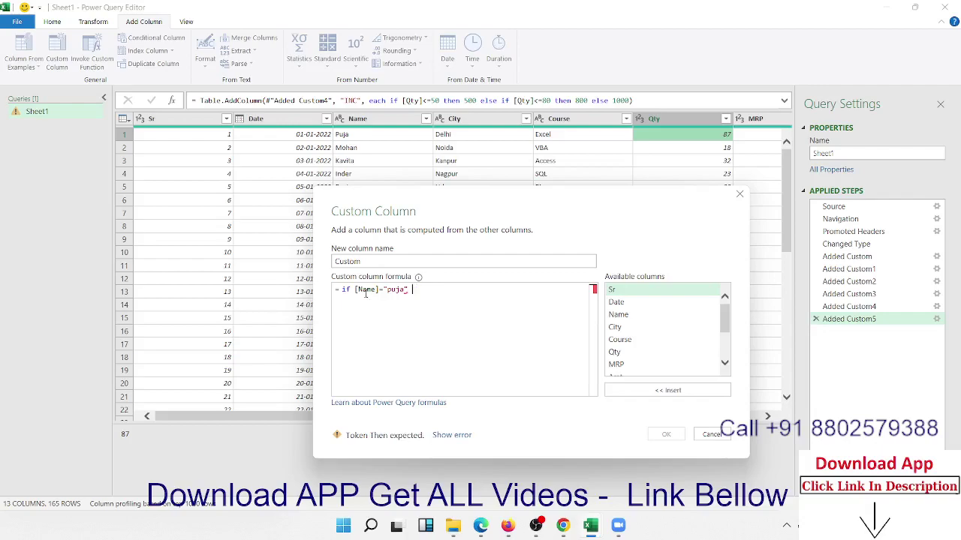
{"action": "type", "text": "an"}
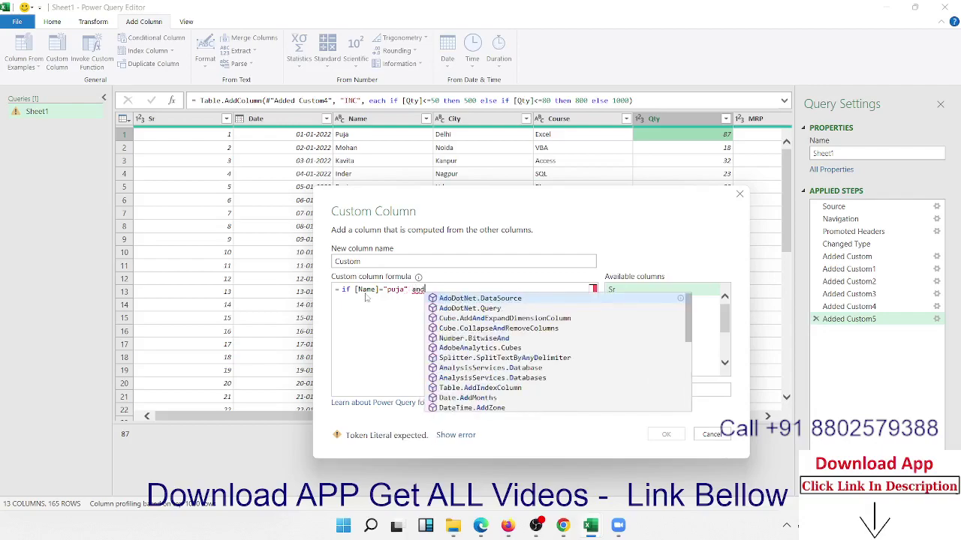
{"action": "type", "text": "d"}
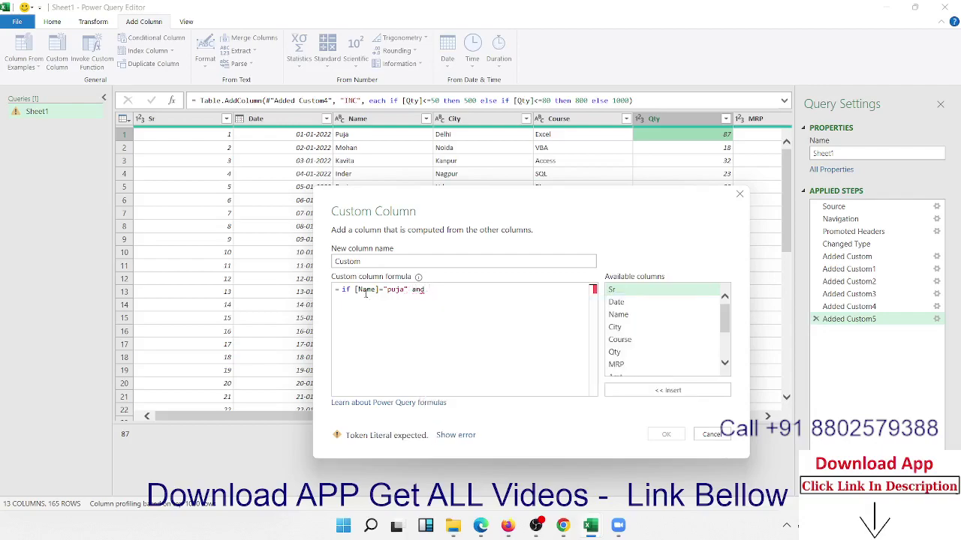
{"action": "type", "text": " [City"}
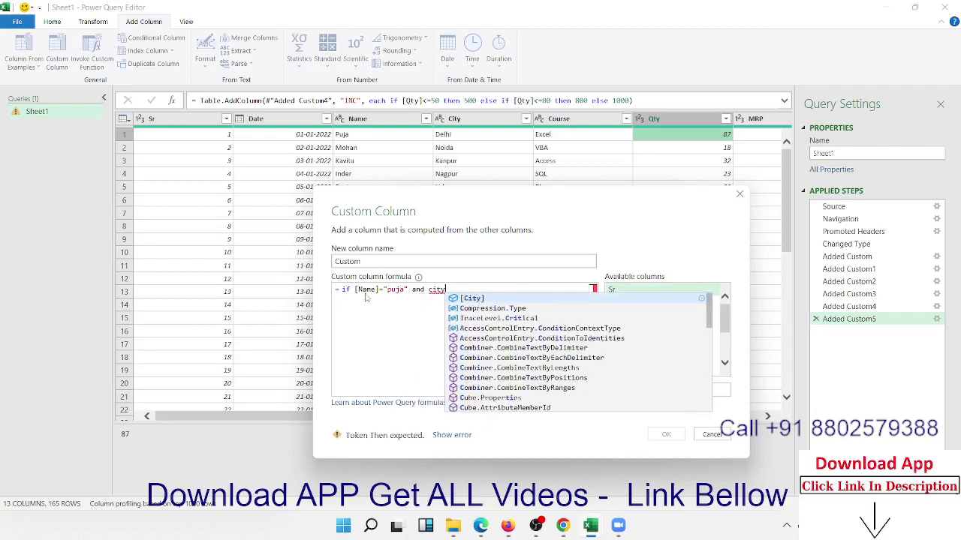
{"action": "type", "text": "]="}
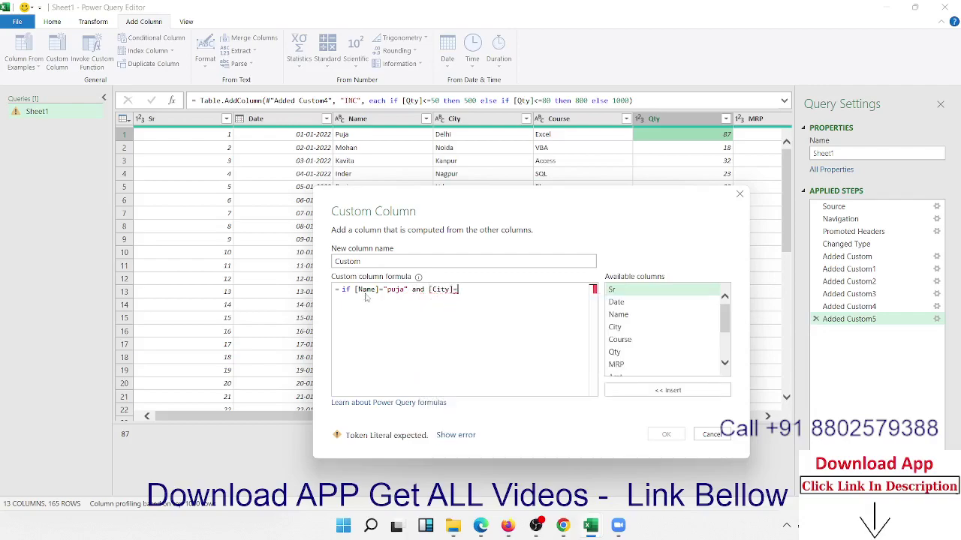
{"action": "type", "text": "\""}
{"action": "type", "text": "Delhi"}
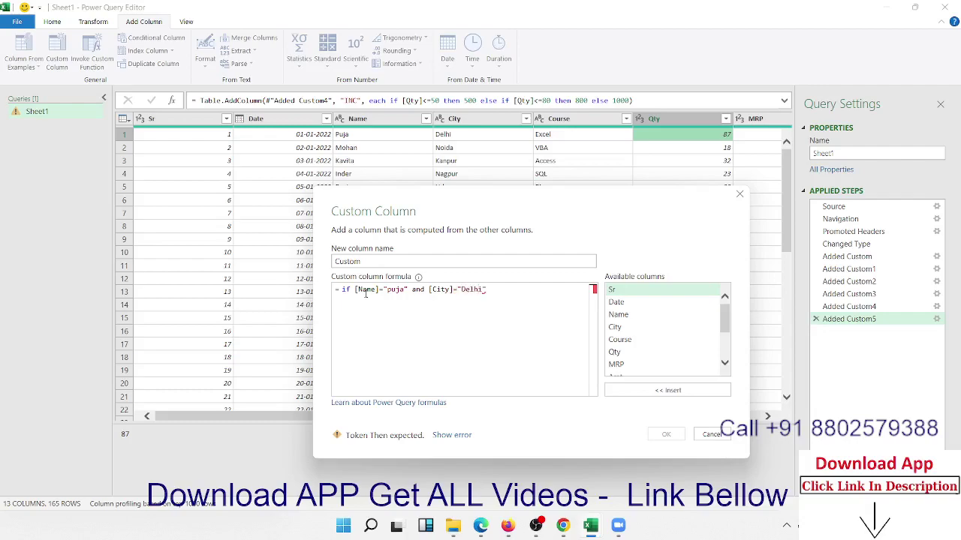
{"action": "key", "text": "Right"}
{"action": "type", "text": "and"}
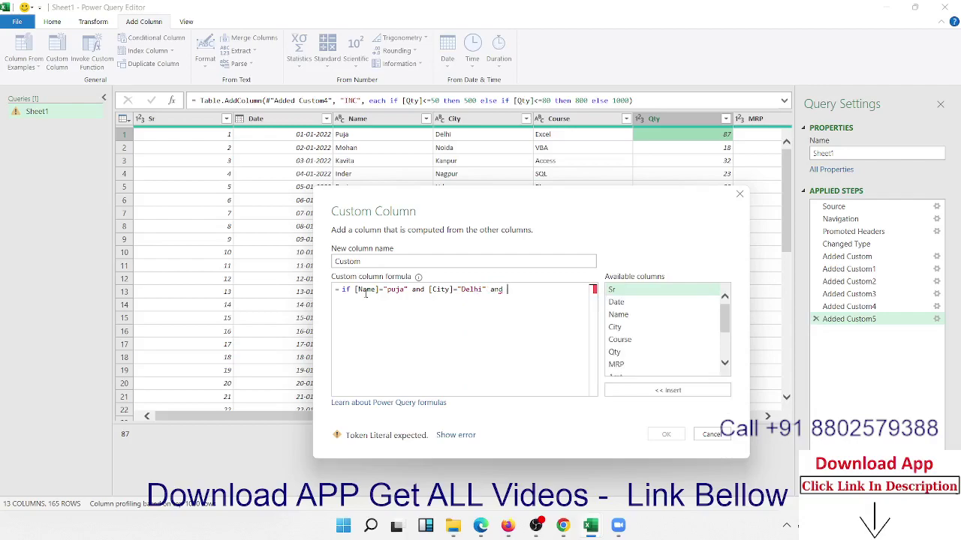
Add [Course]="Excel" and [Qty]>50 conditions returning 5000 else 0, and name the column AddInc
{"action": "type", "text": "cou"}
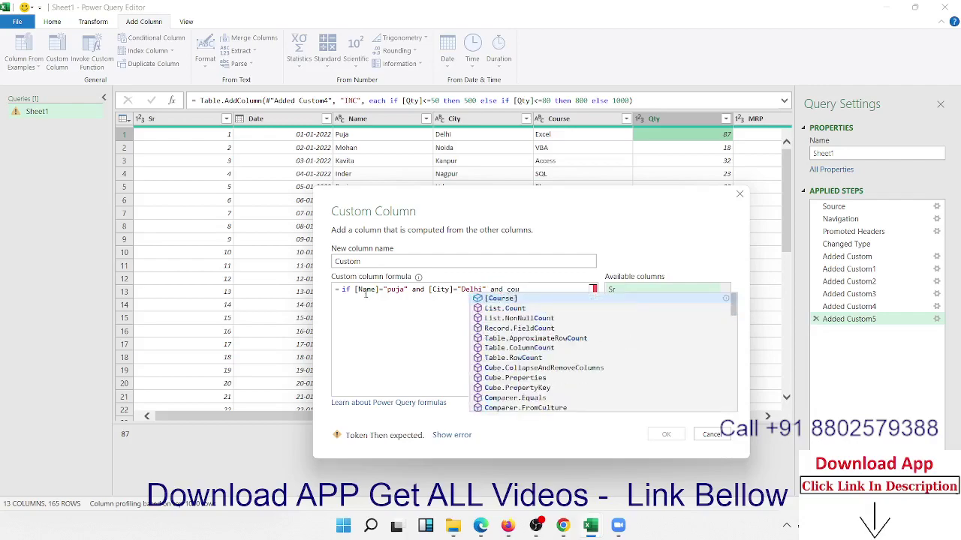
{"action": "key", "text": "Tab"}
{"action": "type", "text": "="}
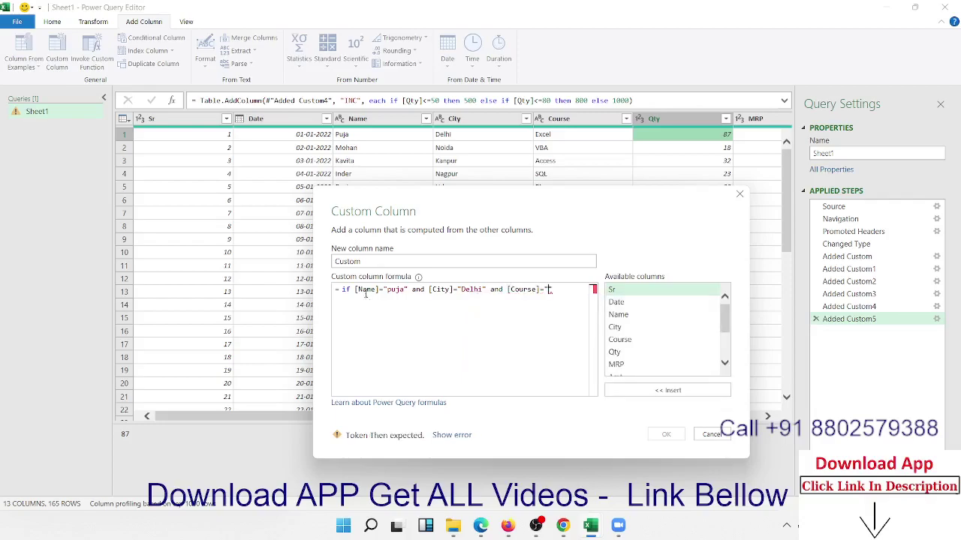
{"action": "type", "text": "\"Excel"}
{"action": "type", "text": "\" "}
{"action": "type", "text": "and "}
{"action": "type", "text": "q"}
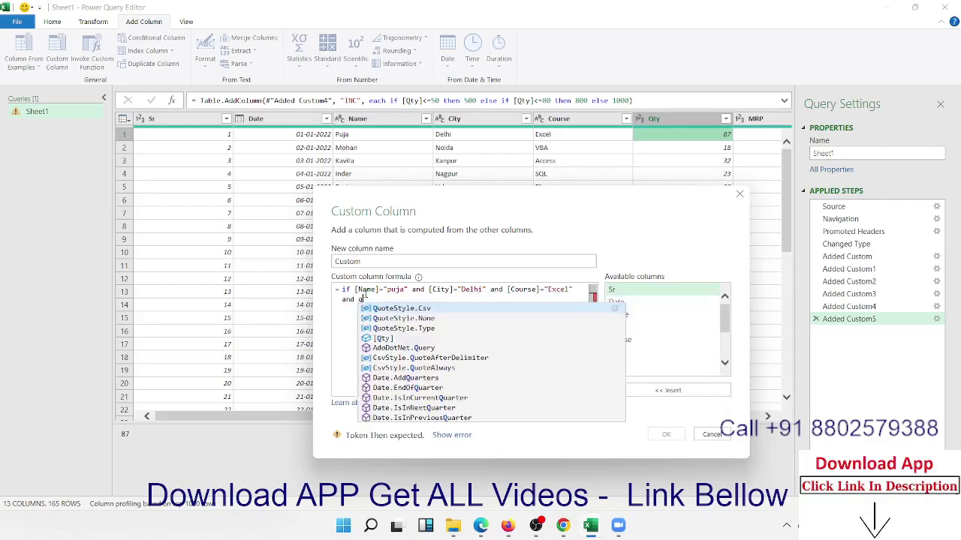
{"action": "type", "text": "ty"}
{"action": "key", "text": "Tab"}
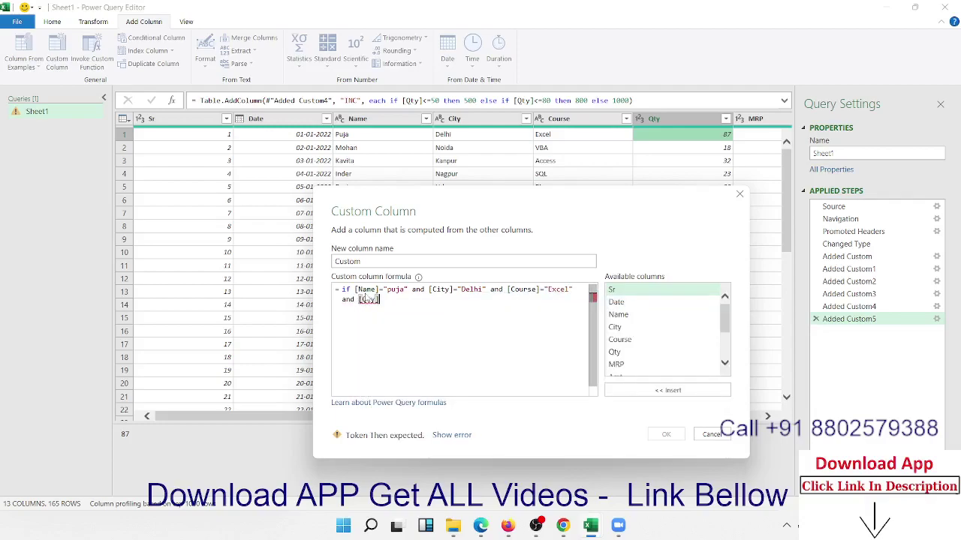
{"action": "type", "text": ">5"}
{"action": "type", "text": "0 then "}
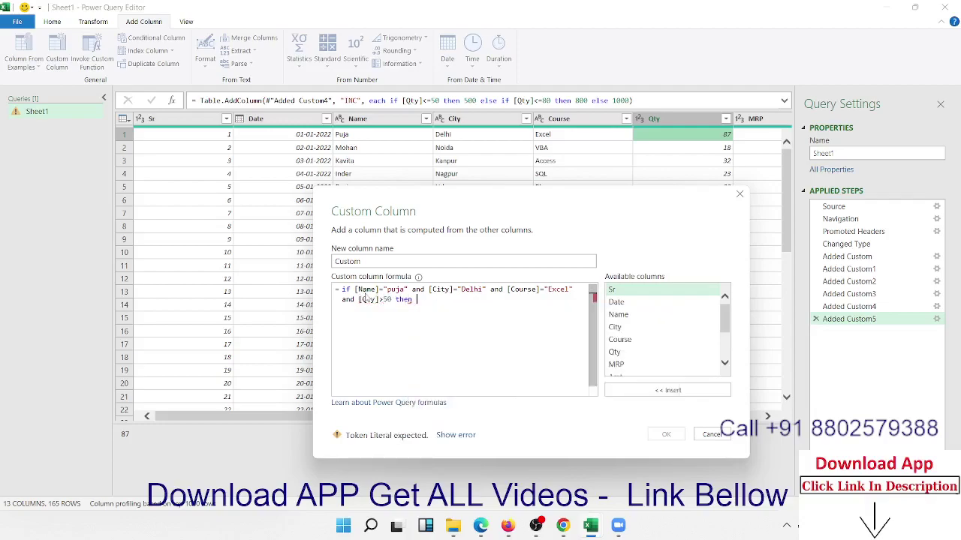
{"action": "type", "text": "500"}
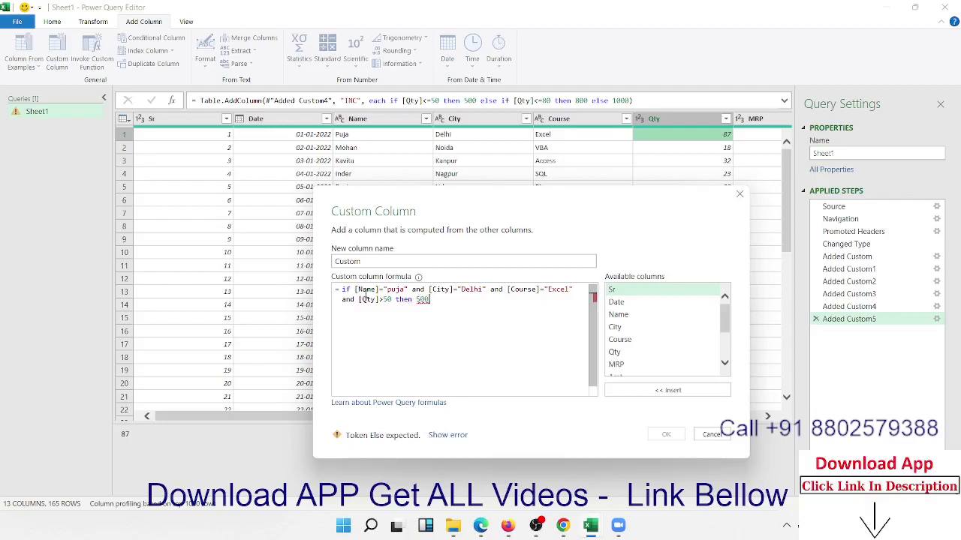
{"action": "type", "text": "0"}
{"action": "type", "text": " else"}
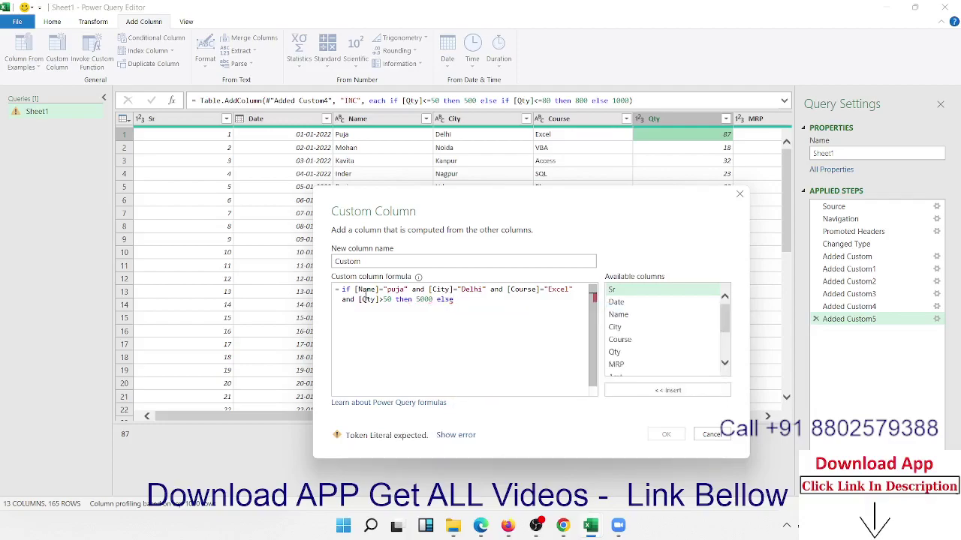
{"action": "type", "text": " 0"}
{"action": "double_click", "coordinate": [382, 263]}
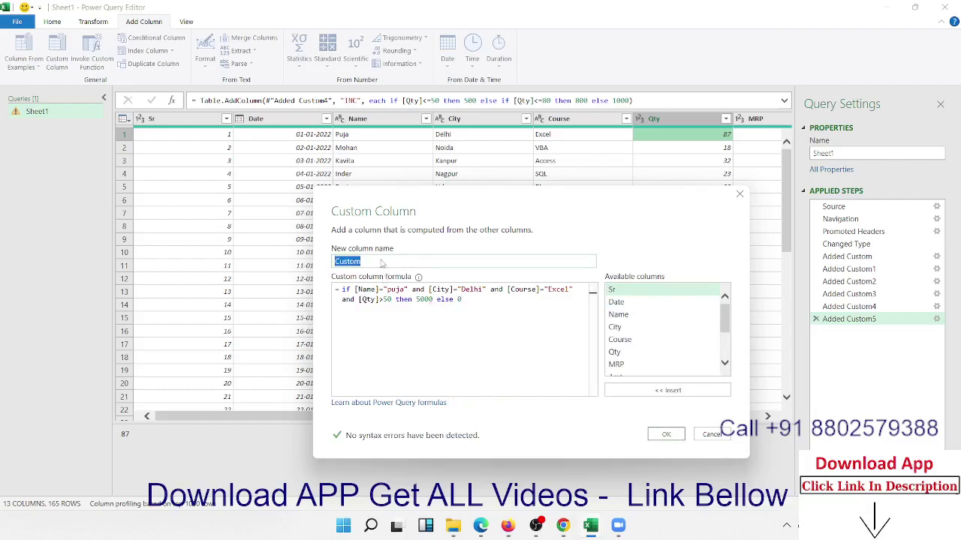
{"action": "type", "text": "Add"}
{"action": "type", "text": "Inc"}
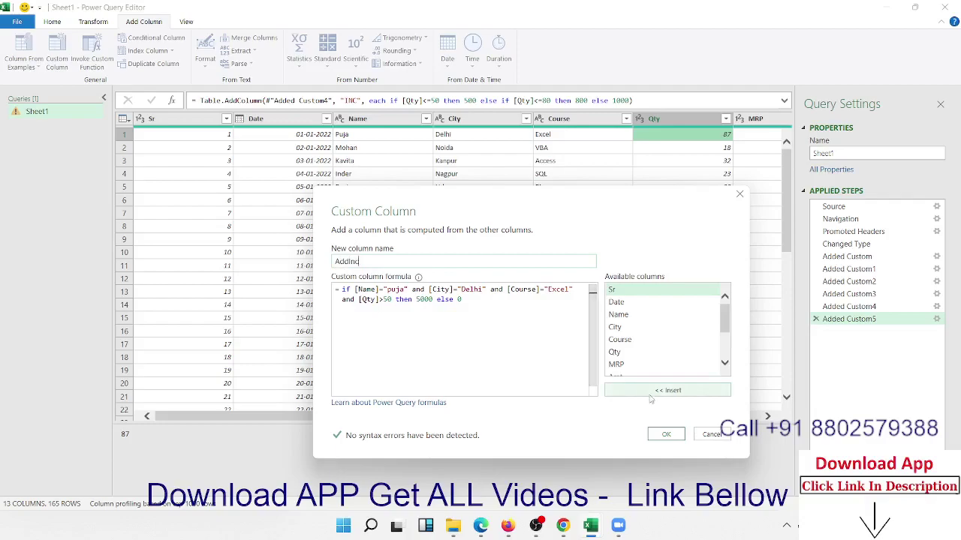
Create the AddInc column and check its filter list, which shows only 0 values
{"action": "left_click", "coordinate": [666, 434]}
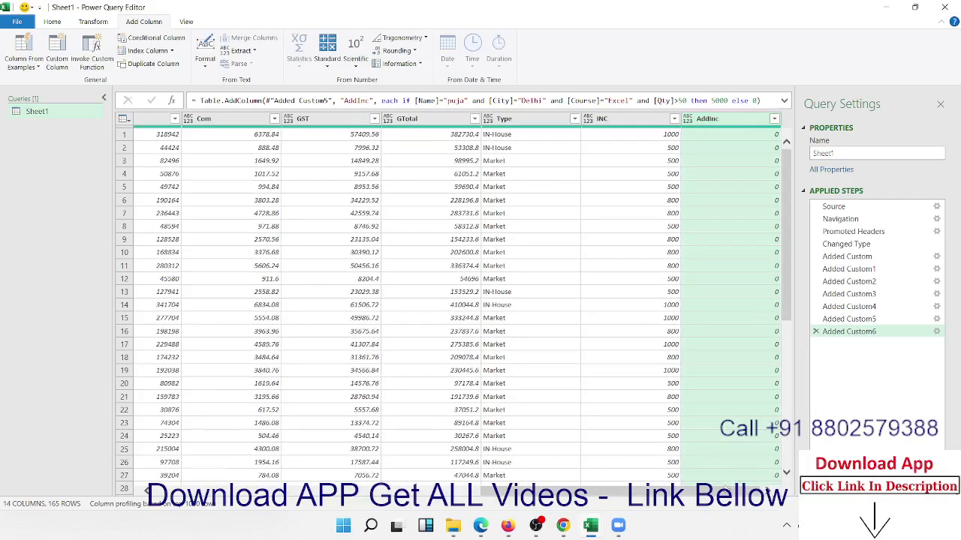
{"action": "scroll", "coordinate": [622, 491], "scroll_direction": "down", "scroll_amount": 1}
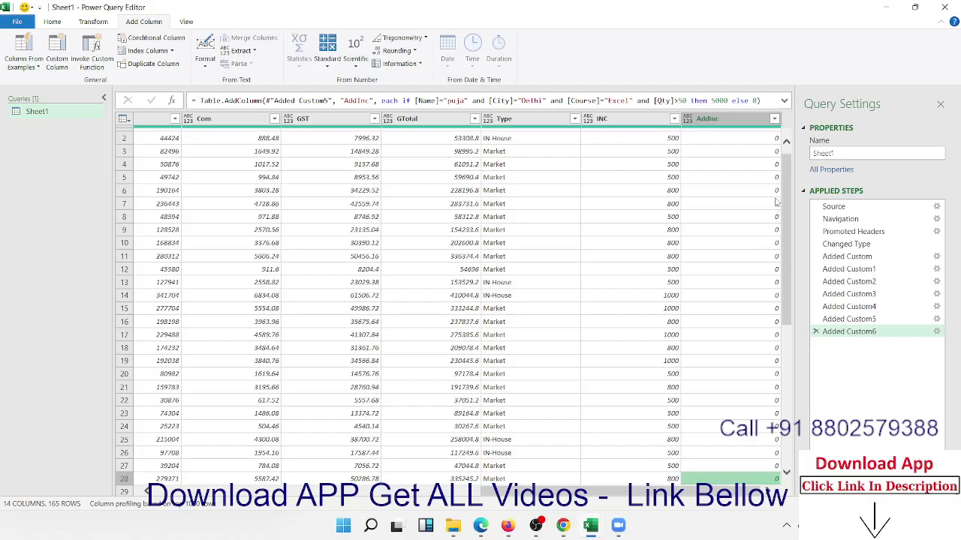
{"action": "left_click", "coordinate": [786, 142]}
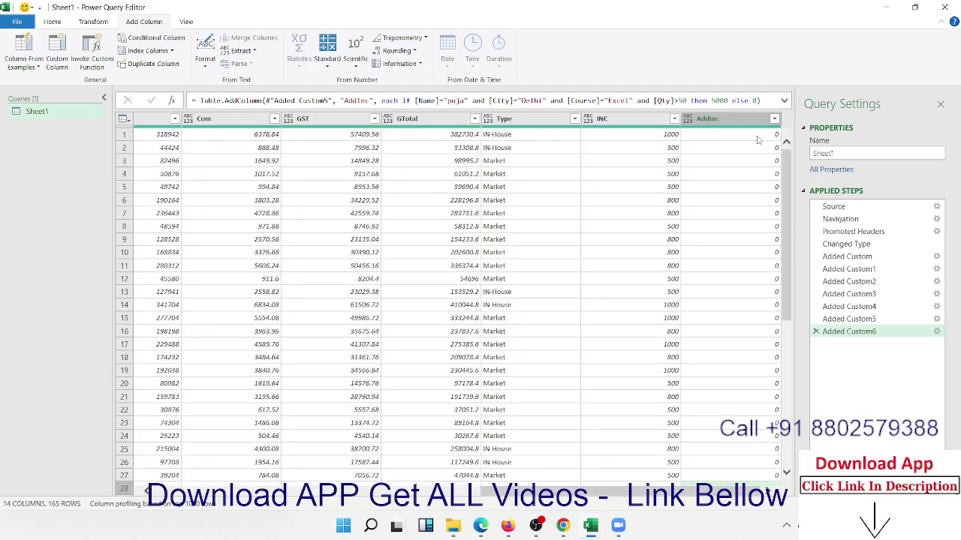
{"action": "left_click", "coordinate": [774, 118]}
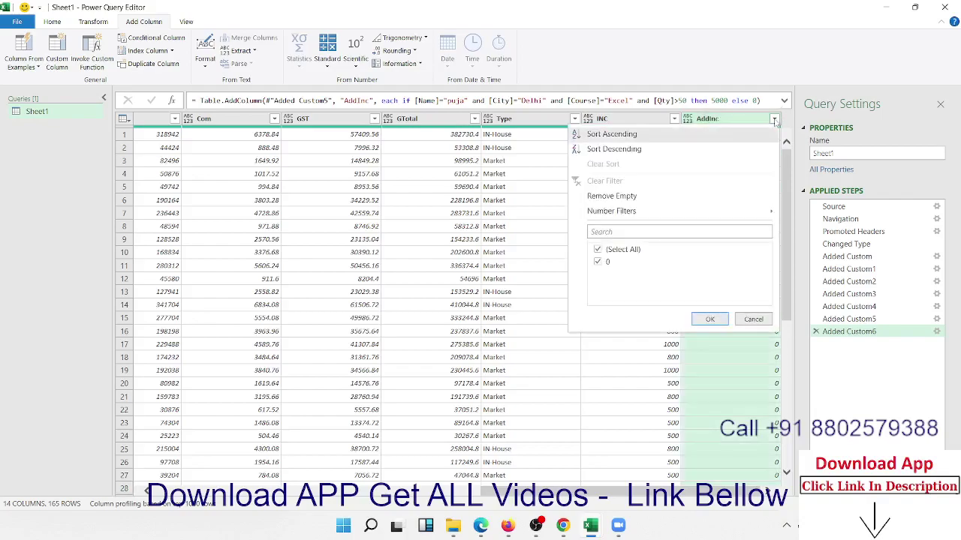
{"action": "left_click", "coordinate": [762, 321]}
{"action": "left_click_drag", "start_coordinate": [601, 492], "coordinate": [270, 492]}
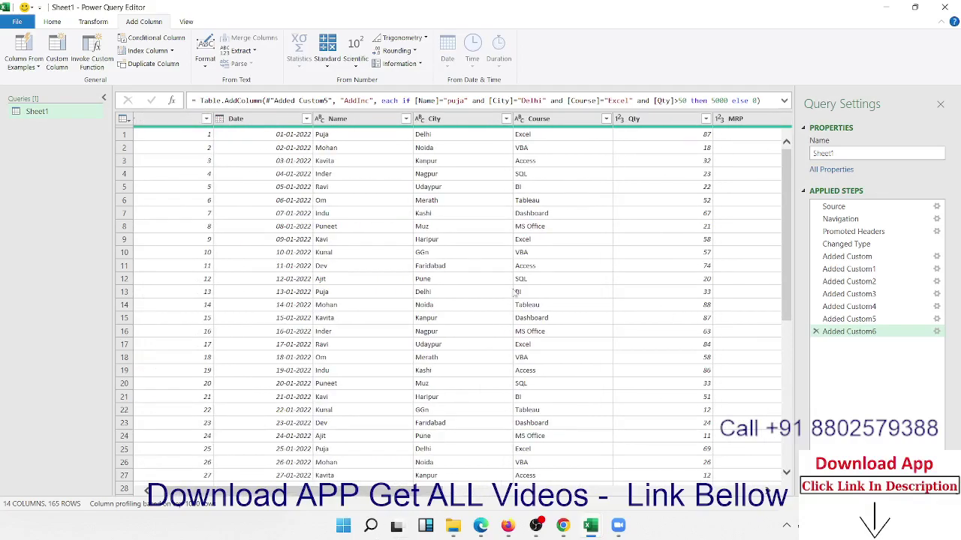
Change "puja" to "Puja" in the AddInc formula so matching rows show 5000
{"action": "left_click", "coordinate": [450, 101]}
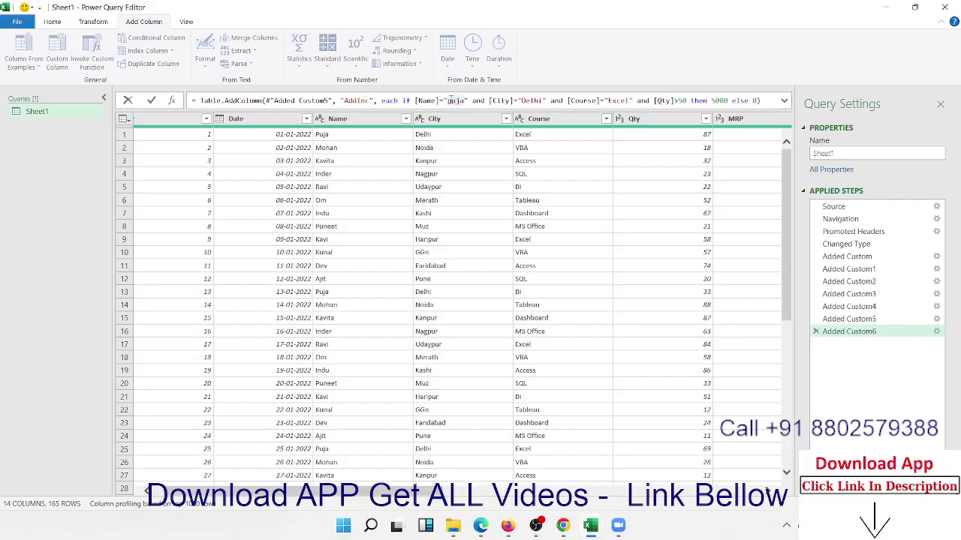
{"action": "key", "text": "Delete"}
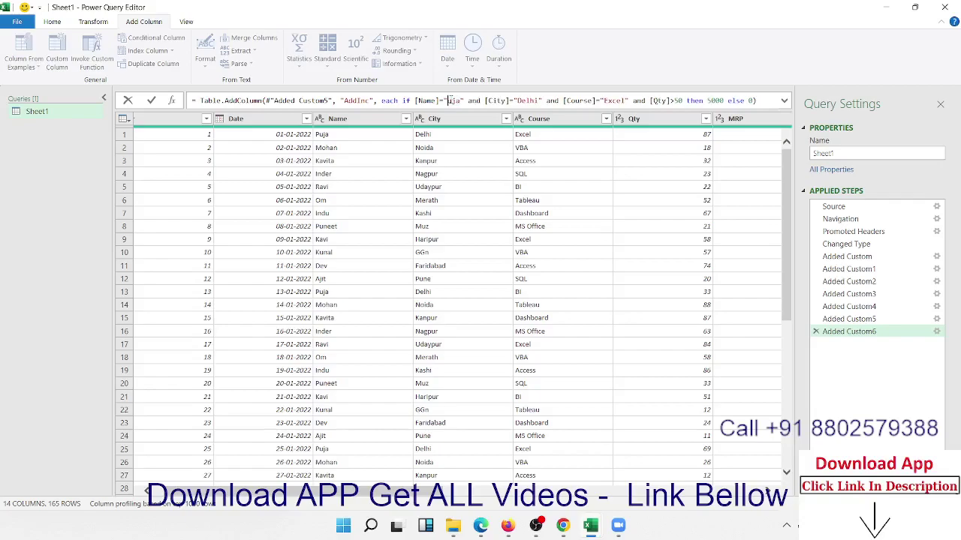
{"action": "type", "text": "P"}
{"action": "key", "text": "Return"}
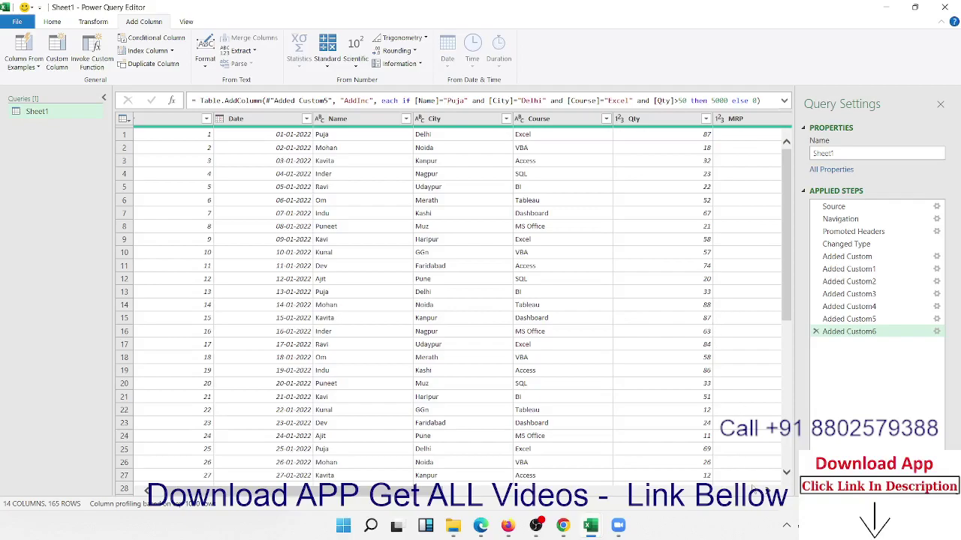
{"action": "left_click", "coordinate": [753, 489]}
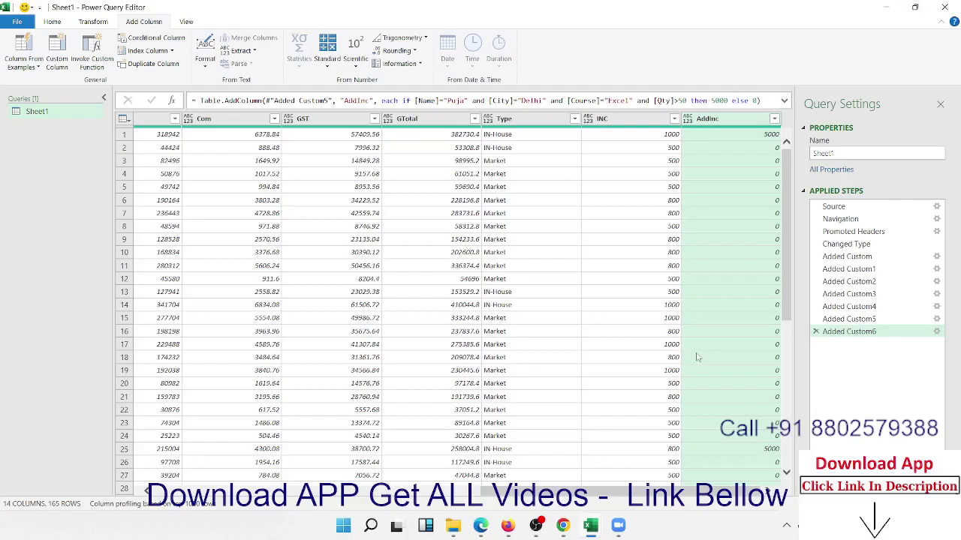
Delete the Added Custom6 step so INC is again the last applied step
{"action": "mouse_move", "coordinate": [611, 497]}
{"action": "left_mouse_down"}
{"action": "mouse_move", "coordinate": [533, 496]}
{"action": "mouse_move", "coordinate": [278, 537]}
{"action": "left_mouse_up"}
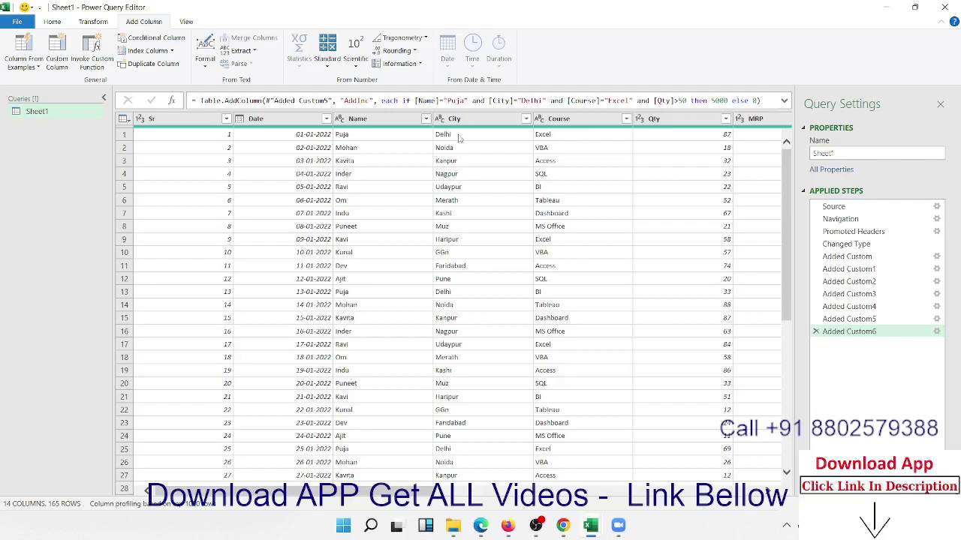
{"action": "left_click", "coordinate": [815, 332]}
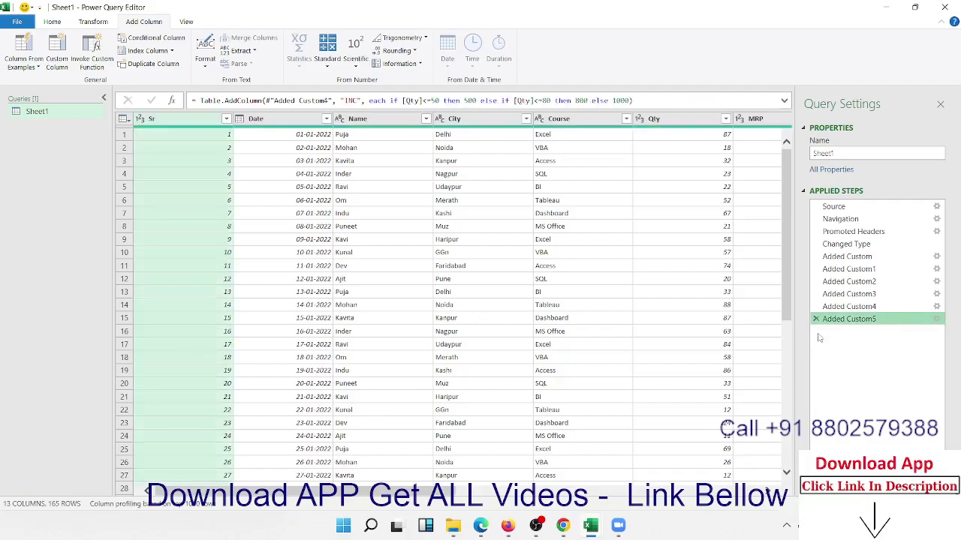
Start a new custom column named CIF
{"action": "left_click", "coordinate": [65, 57]}
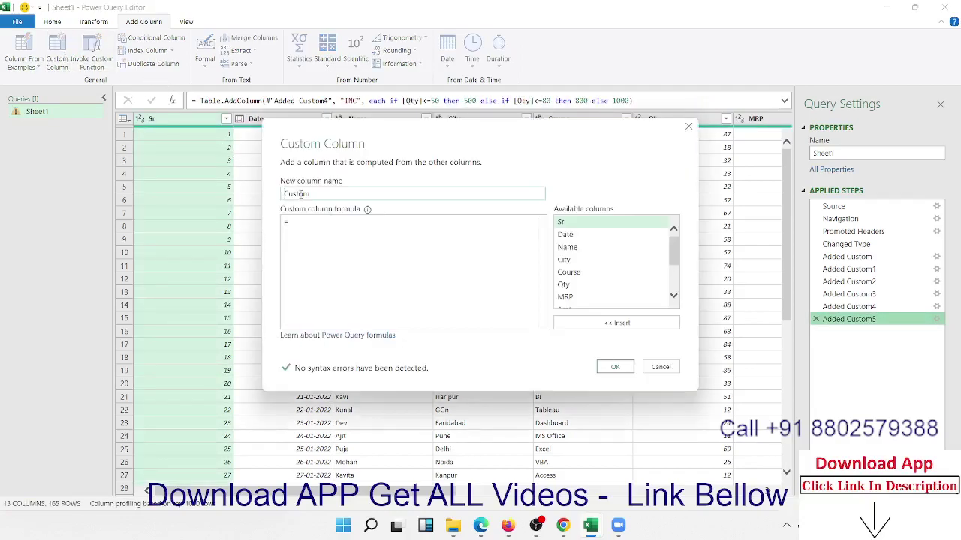
{"action": "double_click", "coordinate": [300, 193]}
{"action": "type", "text": "i"}
{"action": "type", "text": "f"}
{"action": "key", "text": "BackSpace"}
{"action": "key", "text": "BackSpace"}
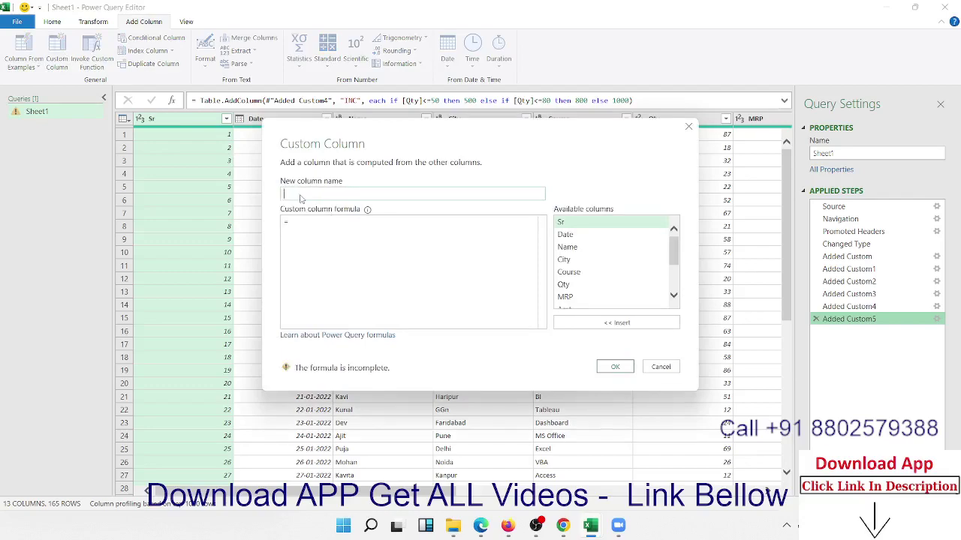
{"action": "type", "text": "C"}
Begin the CIF formula with if [Name]="Puja" then if City
{"action": "left_click", "coordinate": [304, 221]}
{"action": "type", "text": "if"}
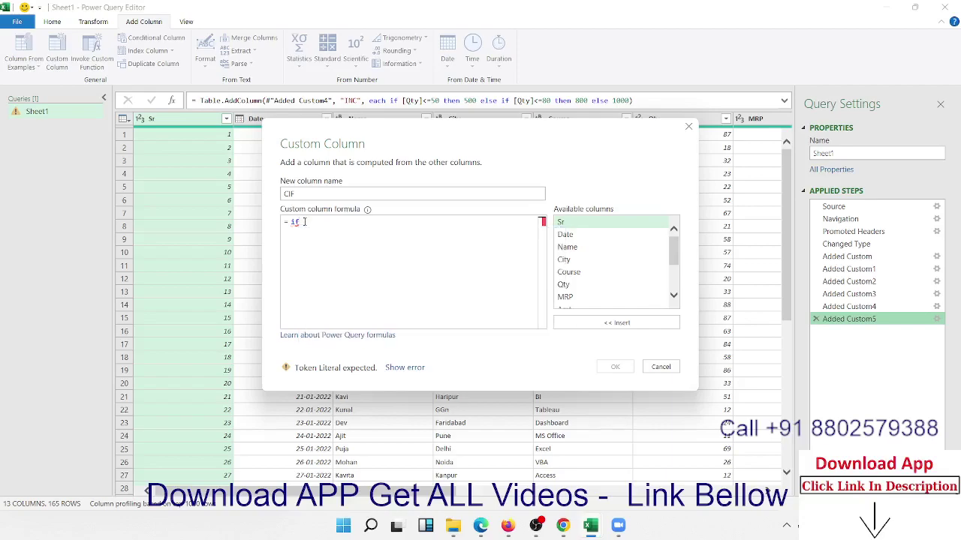
{"action": "type", "text": " name"}
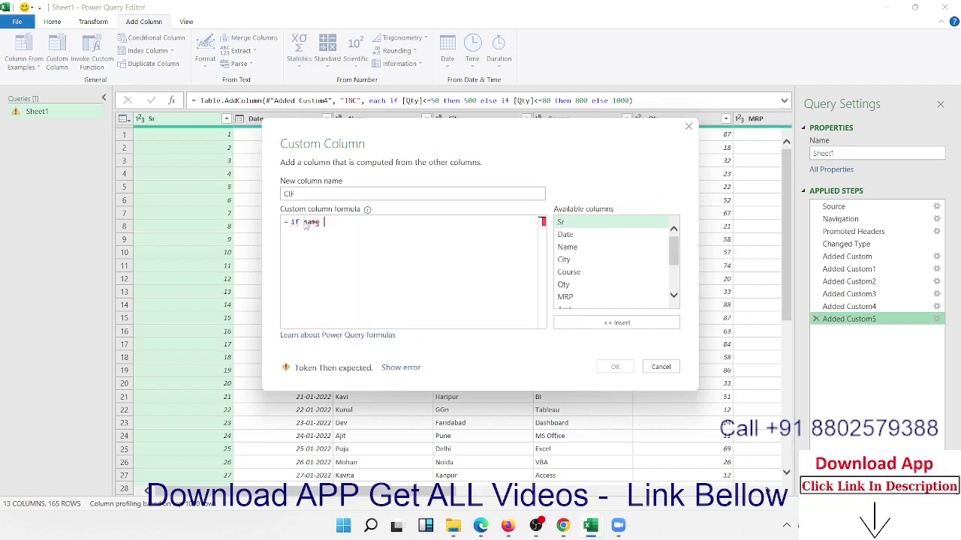
{"action": "key", "text": "BackSpace"}
{"action": "key", "text": "BackSpace"}
{"action": "key", "text": "BackSpace"}
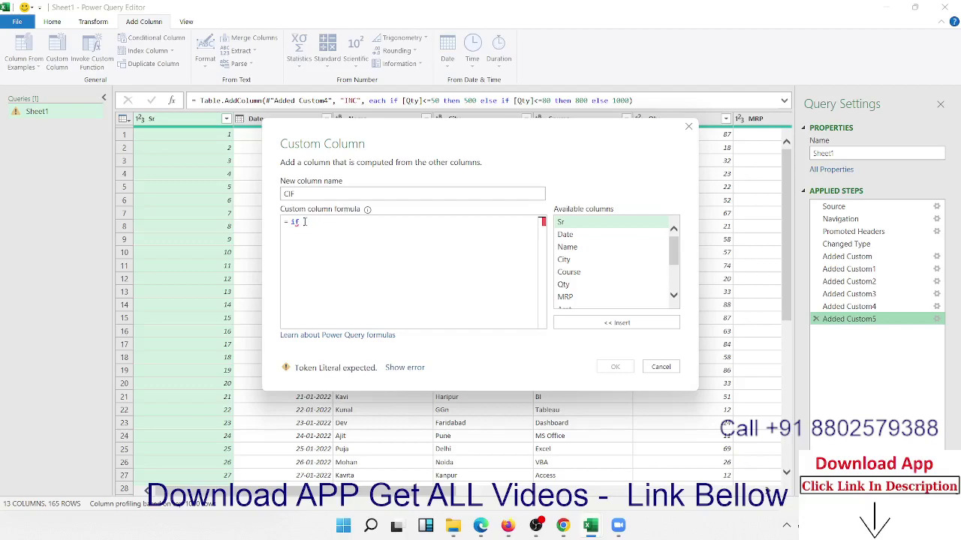
{"action": "type", "text": "nam"}
{"action": "key", "text": "Tab"}
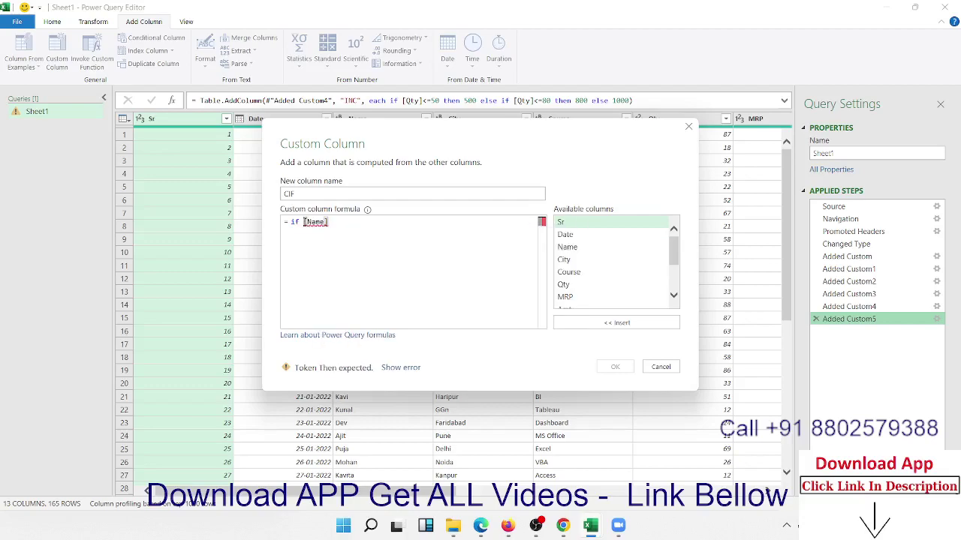
{"action": "type", "text": "=\"puj"}
{"action": "type", "text": "s"}
{"action": "key", "text": "BackSpace"}
{"action": "key", "text": "BackSpace"}
{"action": "key", "text": "BackSpace"}
{"action": "key", "text": "BackSpace"}
{"action": "type", "text": "P"}
{"action": "type", "text": "uja"}
{"action": "type", "text": "then "}
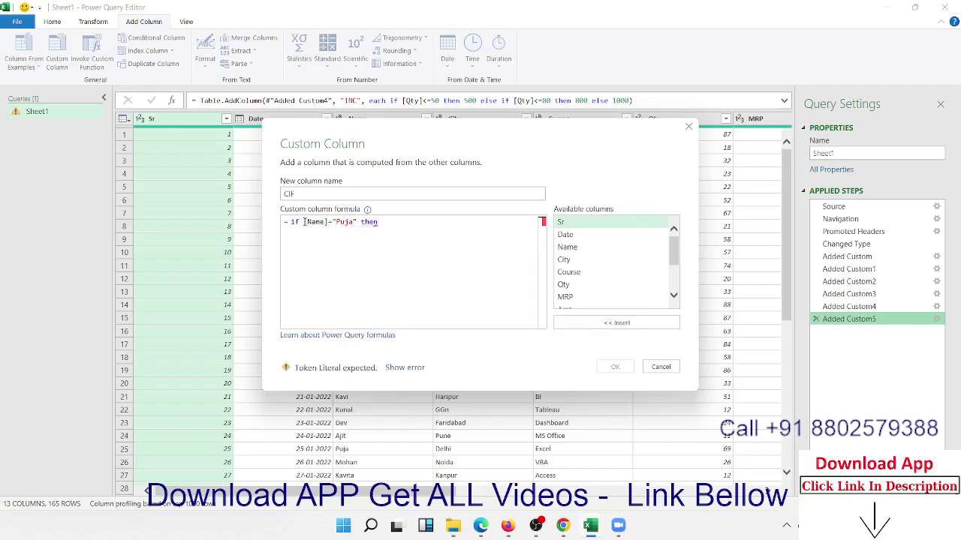
{"action": "type", "text": "if "}
{"action": "type", "text": "city"}
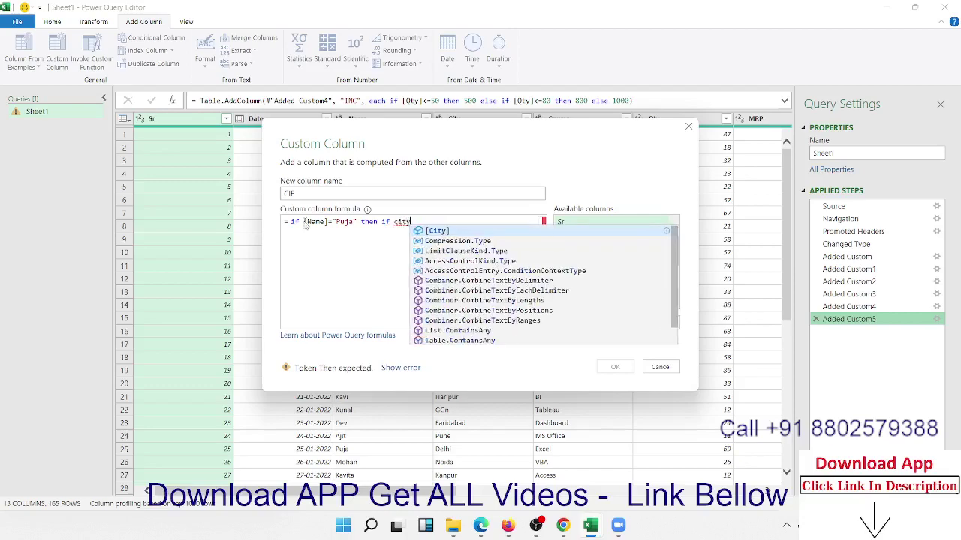
Finish the CIF formula with [City]="Delhi" then 1000 else 100, else 200
{"action": "key", "text": "Tab"}
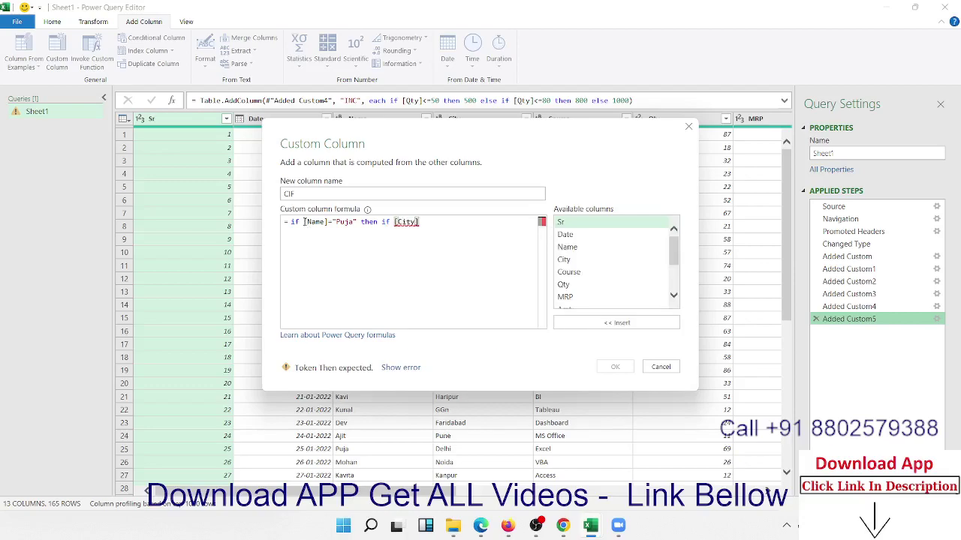
{"action": "type", "text": "=\"Delhi\""}
{"action": "type", "text": " then "}
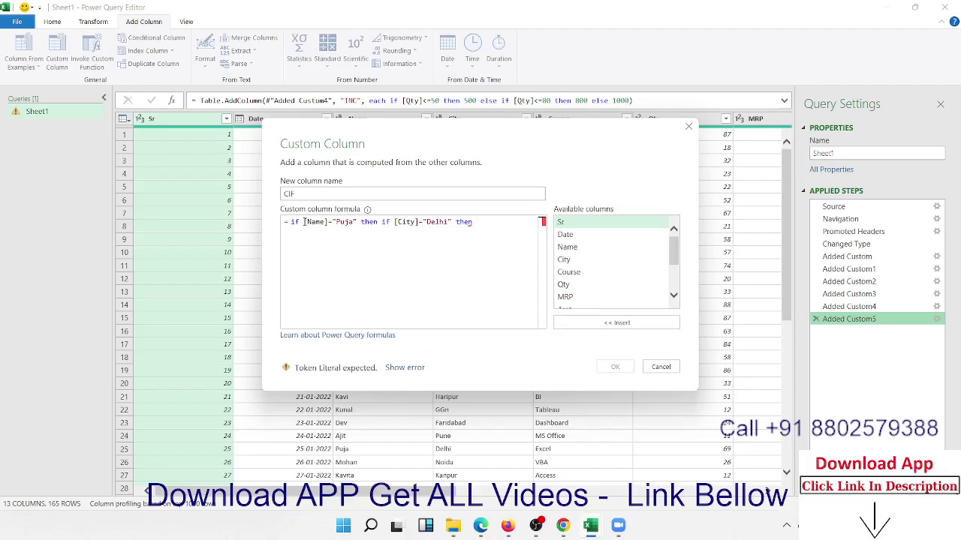
{"action": "type", "text": "1000"}
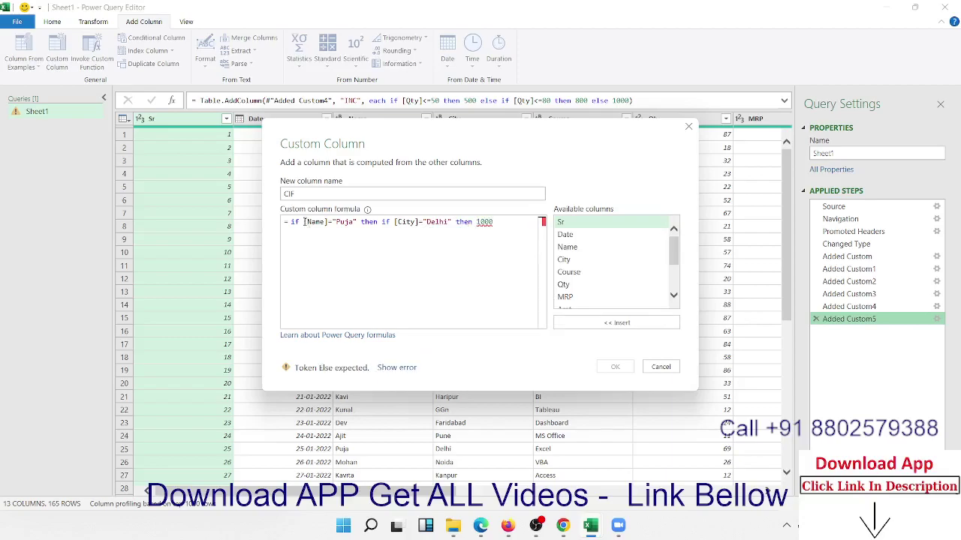
{"action": "type", "text": " e"}
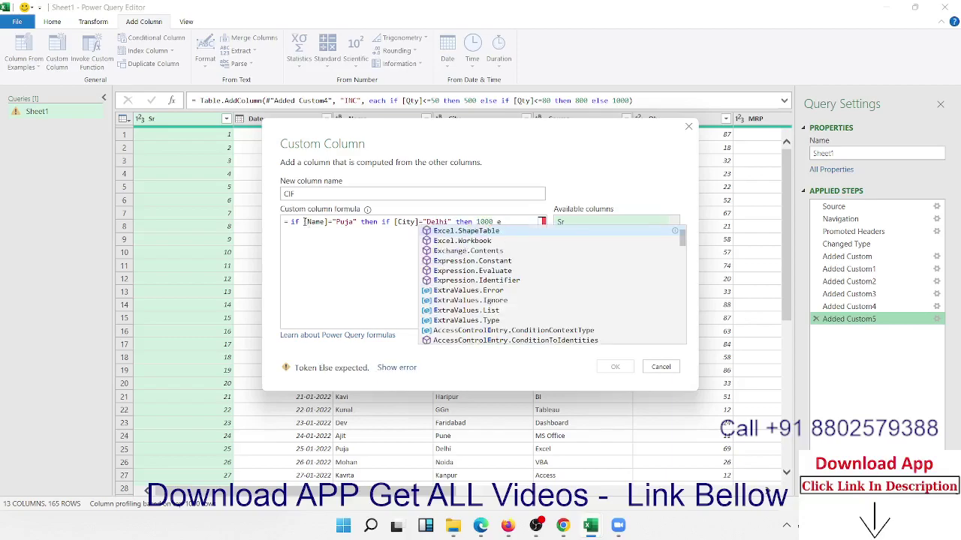
{"action": "type", "text": "lse"}
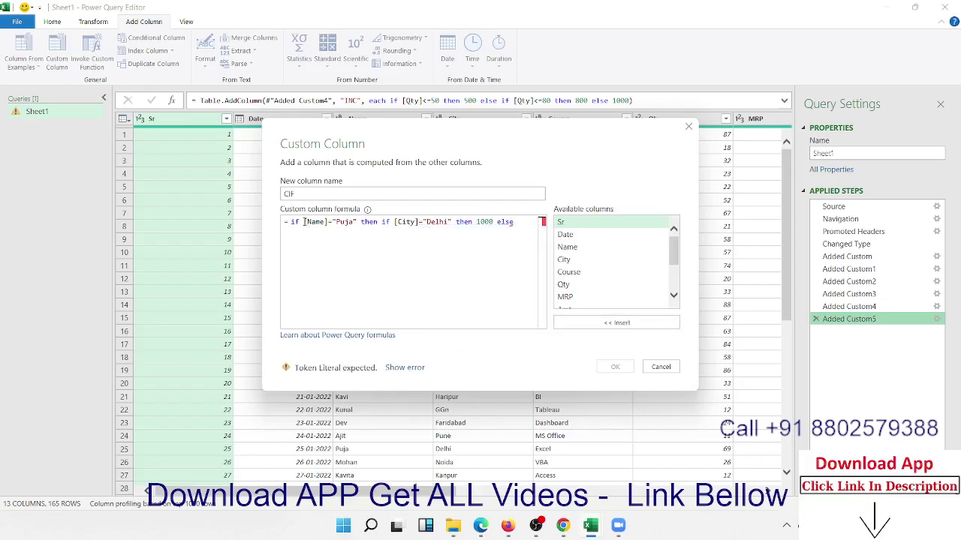
{"action": "type", "text": " 0"}
{"action": "key", "text": "BackSpace"}
{"action": "type", "text": "100"}
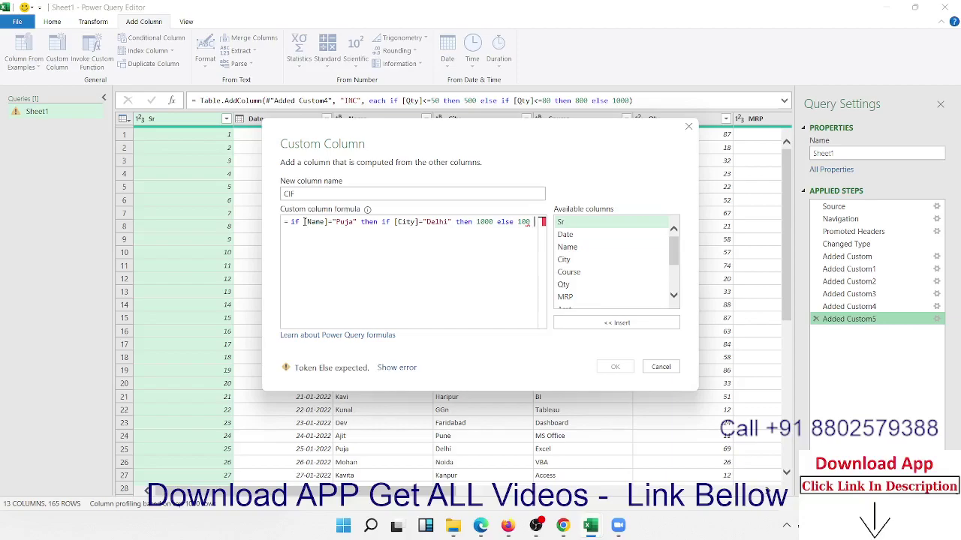
{"action": "type", "text": "else 2"}
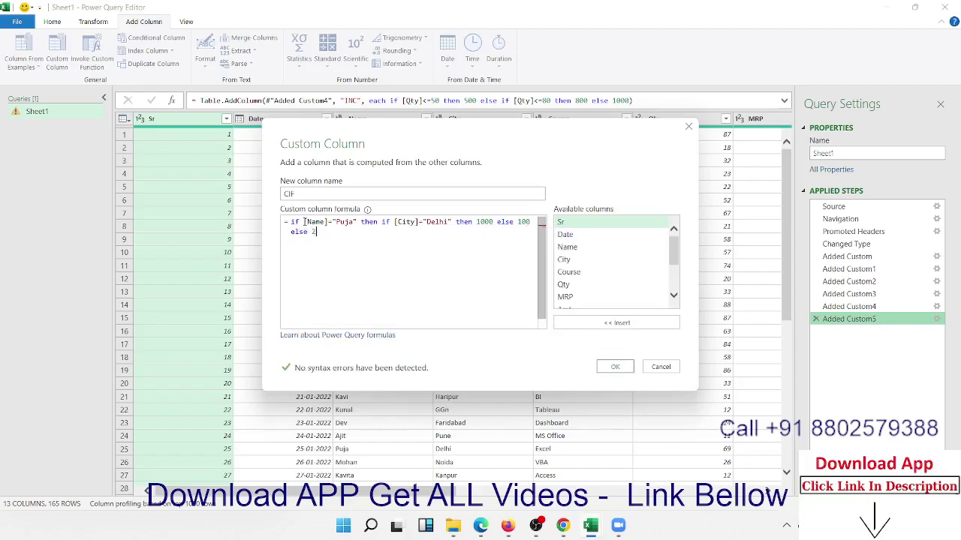
{"action": "type", "text": "00"}
Highlight the Name, City Delhi and 1000/100/200 parts of the nested CIF formula to explain it
{"action": "left_click", "coordinate": [303, 223]}
{"action": "left_click_drag", "start_coordinate": [304, 223], "coordinate": [358, 222]}
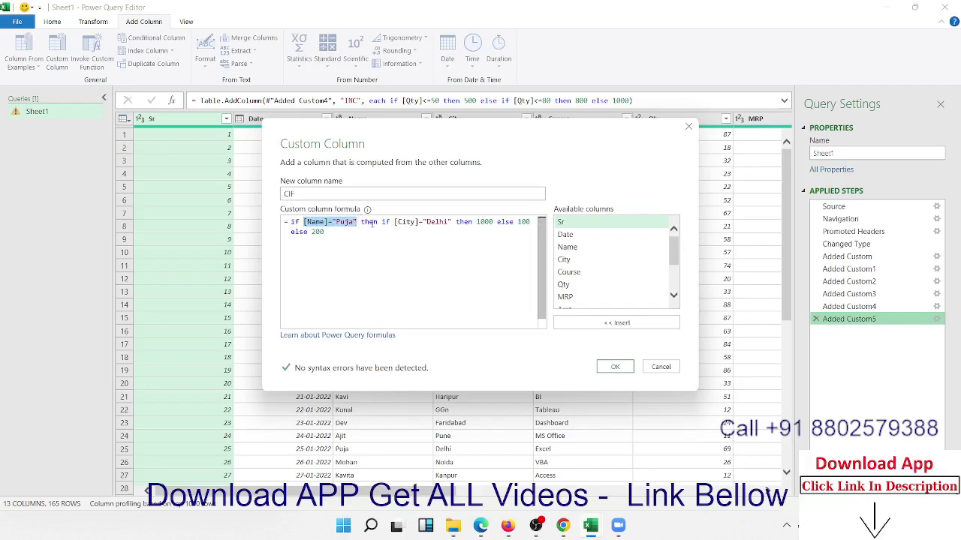
{"action": "left_click", "coordinate": [381, 223]}
{"action": "key", "text": "shift+Home"}
{"action": "left_click_drag", "start_coordinate": [381, 223], "coordinate": [531, 223]}
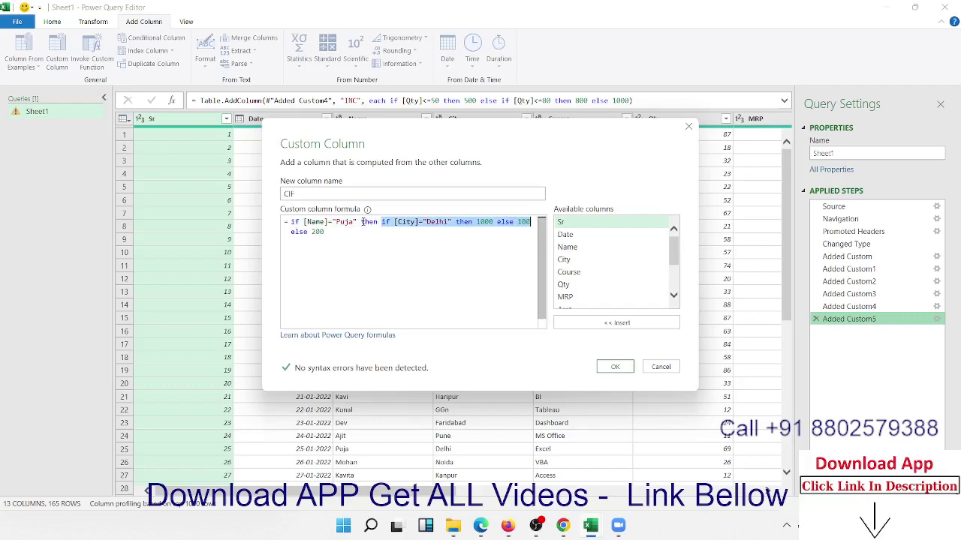
{"action": "left_click", "coordinate": [390, 222]}
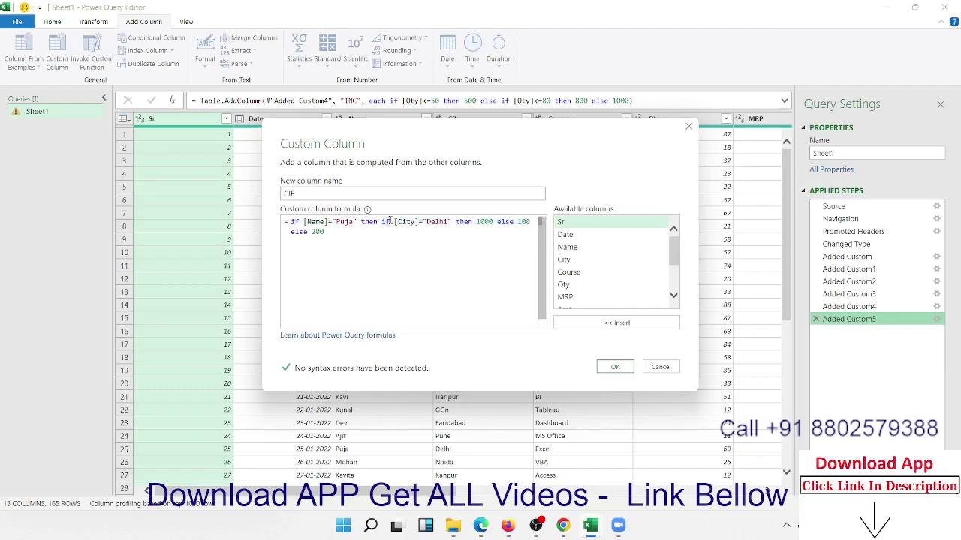
{"action": "right_click", "coordinate": [390, 221]}
{"action": "left_click", "coordinate": [361, 236]}
{"action": "left_click_drag", "start_coordinate": [406, 221], "coordinate": [446, 221]}
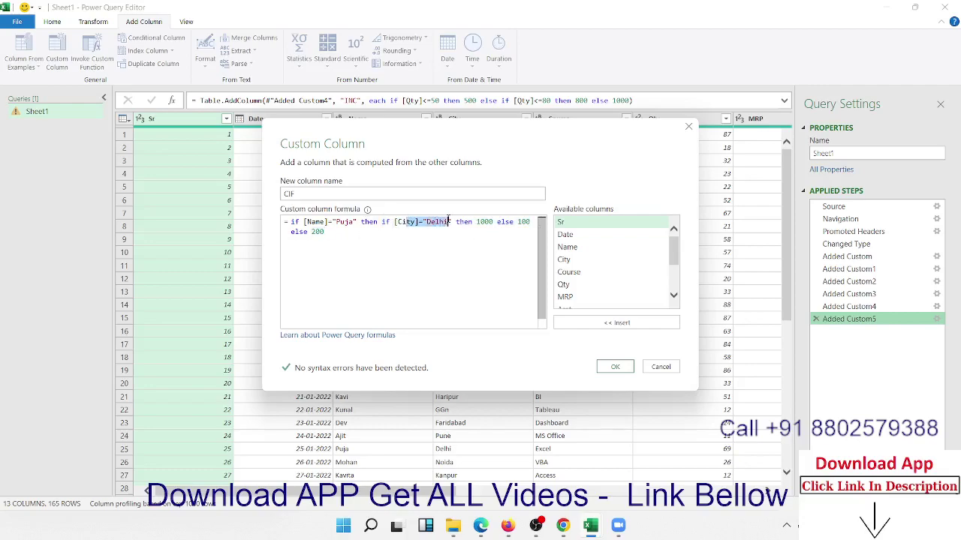
{"action": "left_click", "coordinate": [478, 222]}
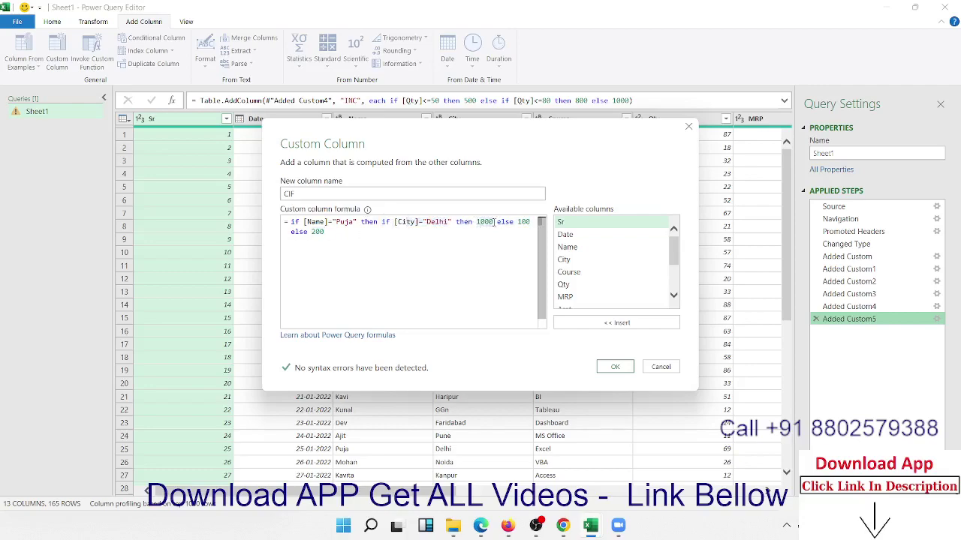
{"action": "left_click_drag", "start_coordinate": [517, 221], "coordinate": [522, 231]}
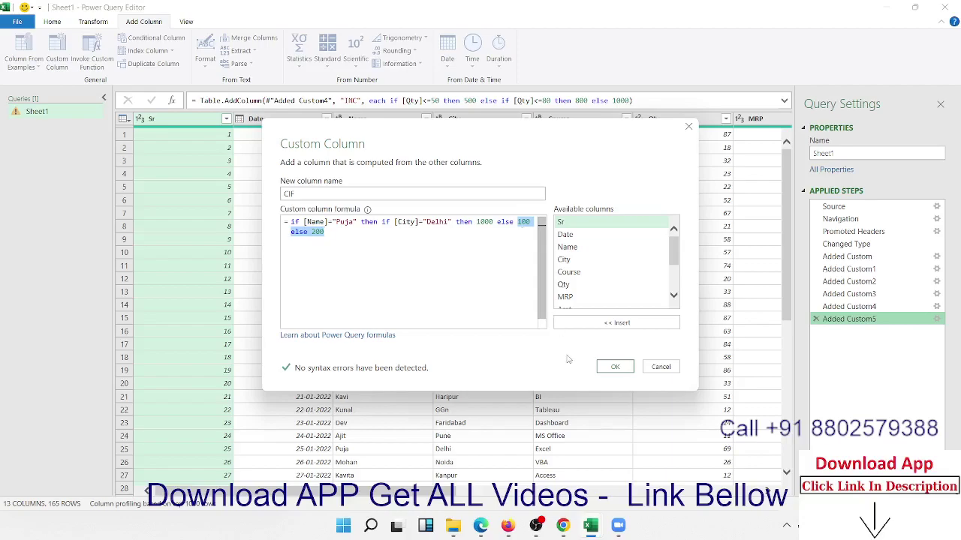
Confirm the Custom Column dialog to add CIF as the Added Custom6 step
{"action": "left_click", "coordinate": [615, 368]}
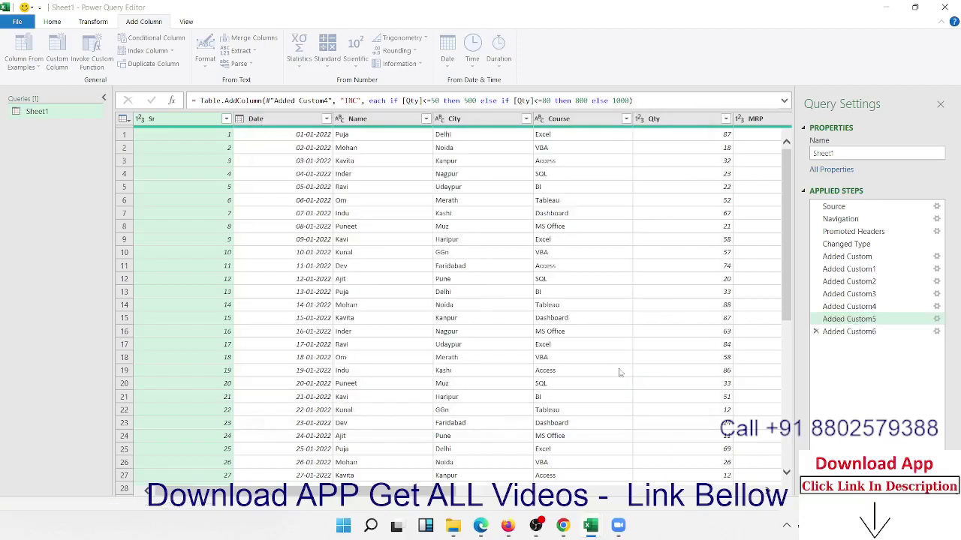